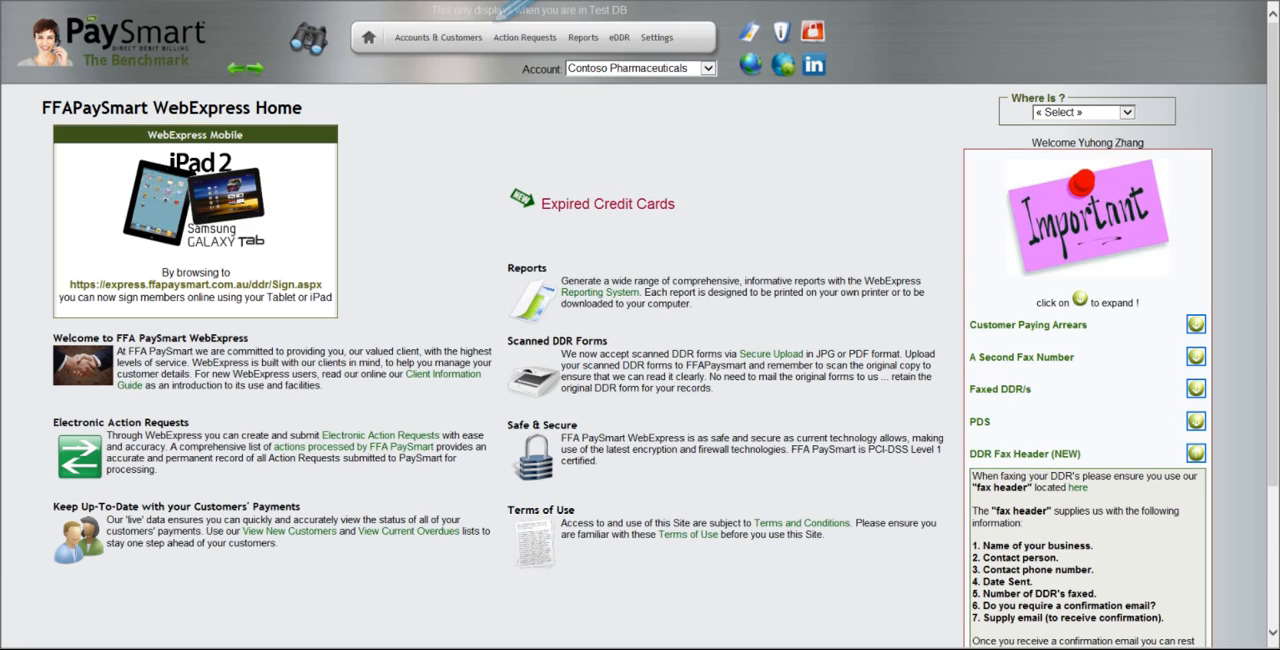
Start a new suspension action request for the first active customer in the surname A list
{"action": "mouse_move", "coordinate": [525, 37]}
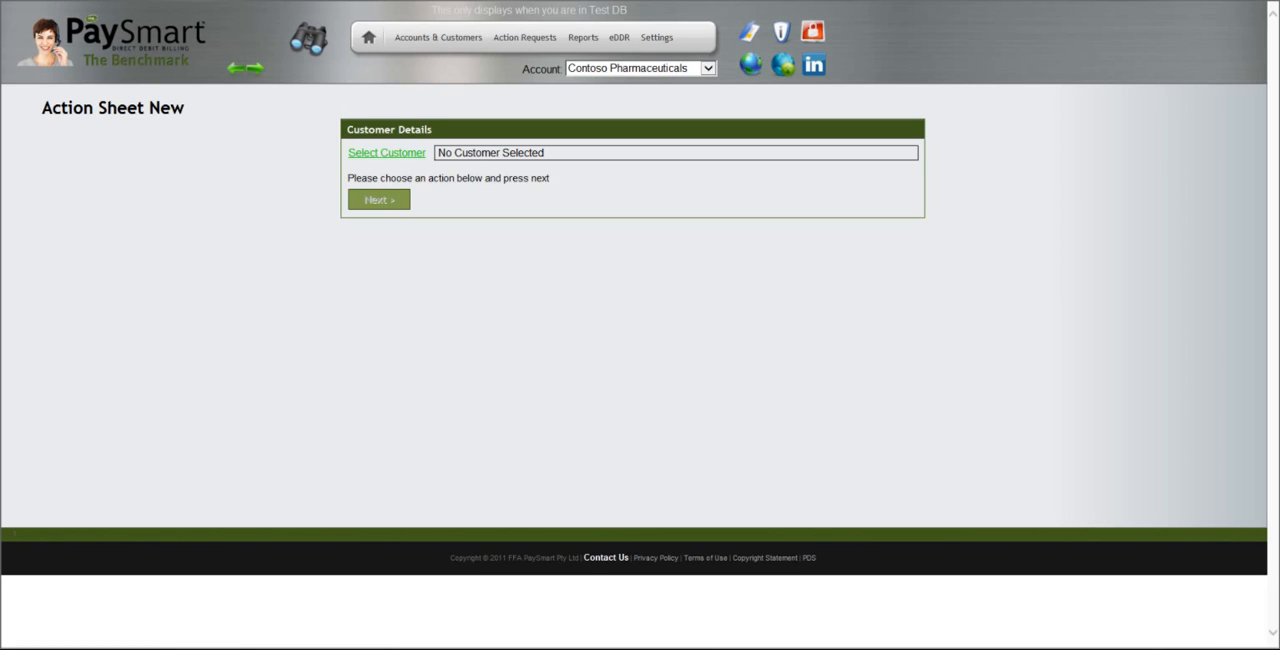
{"action": "left_click", "coordinate": [387, 152]}
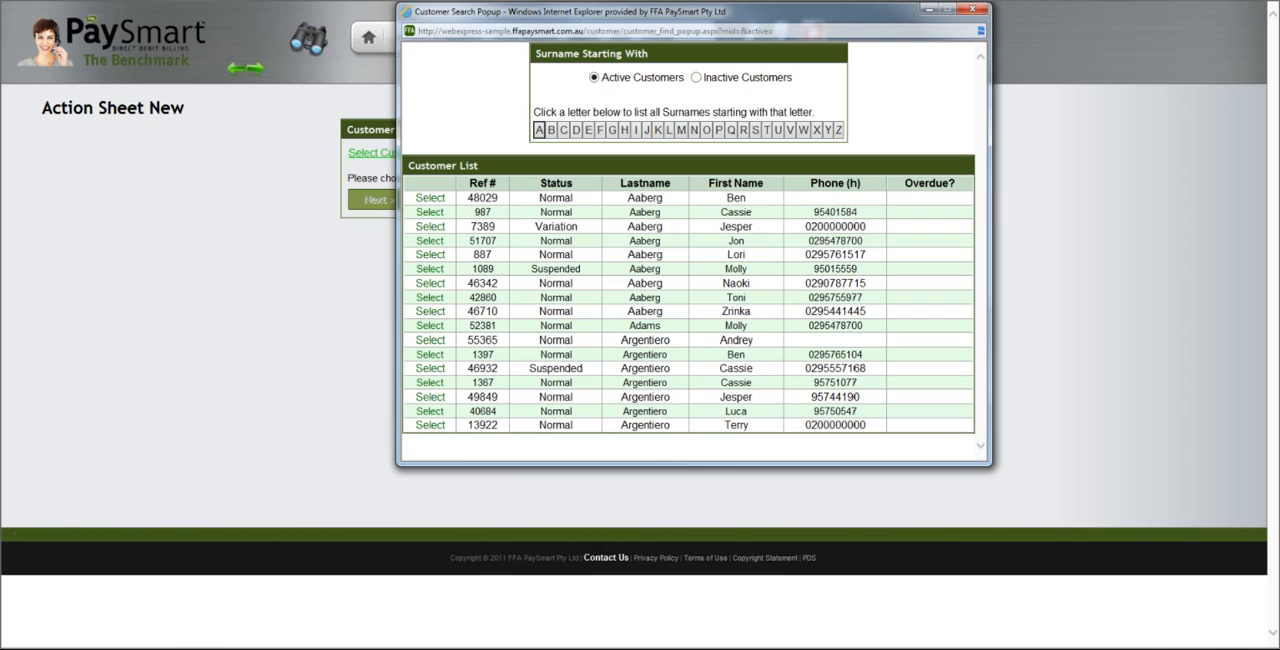
{"action": "left_click", "coordinate": [430, 198]}
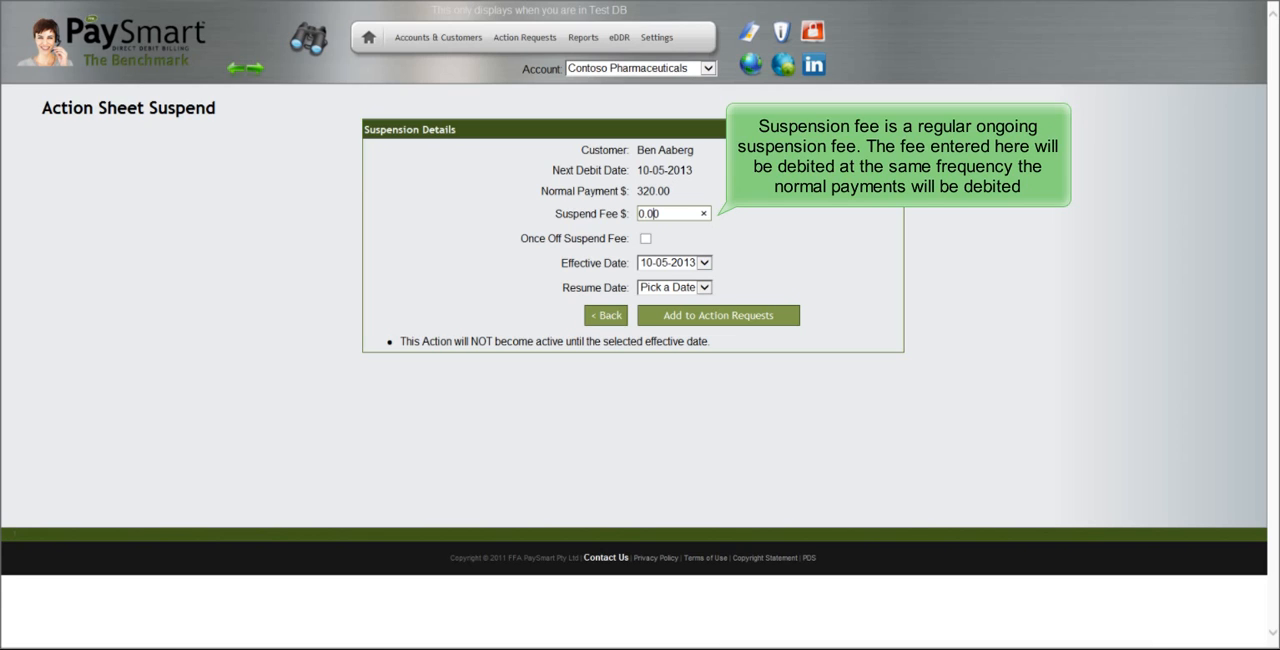
Set a once-off suspend fee of 15.00 with effective date 10-05-2013
{"action": "double_click", "coordinate": [655, 213]}
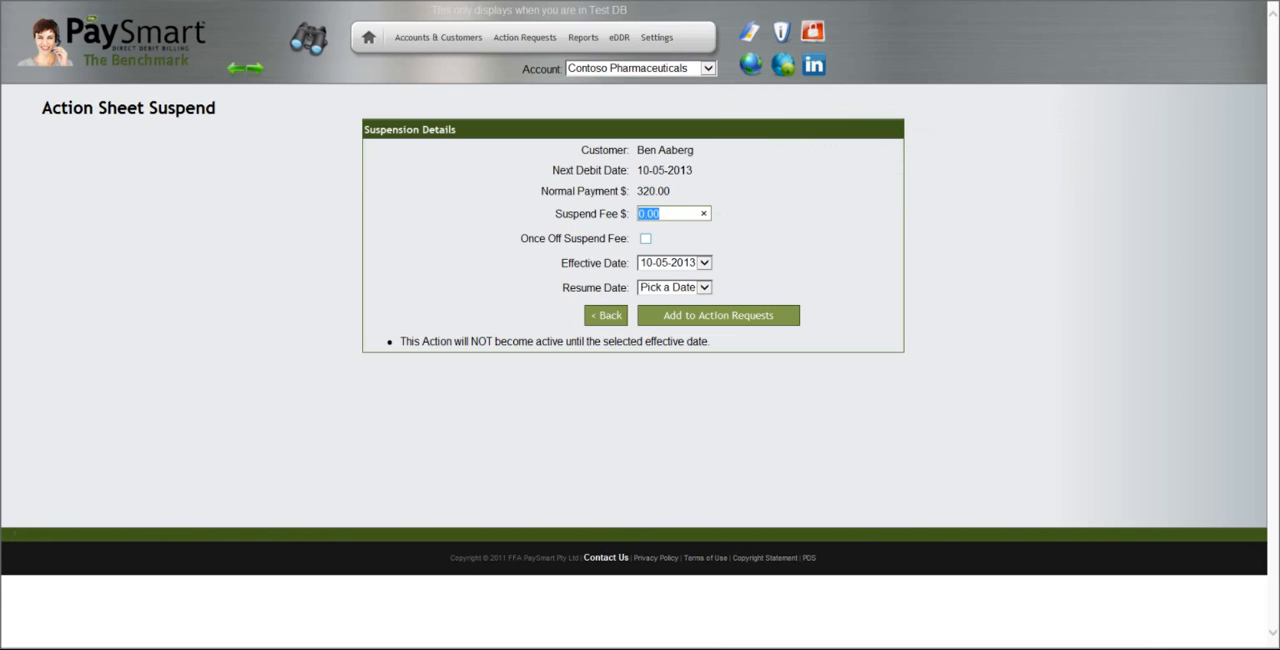
{"action": "left_click", "coordinate": [645, 239]}
{"action": "left_click_drag", "start_coordinate": [664, 214], "coordinate": [638, 214]}
{"action": "type", "text": "15.00"}
{"action": "left_click", "coordinate": [704, 263]}
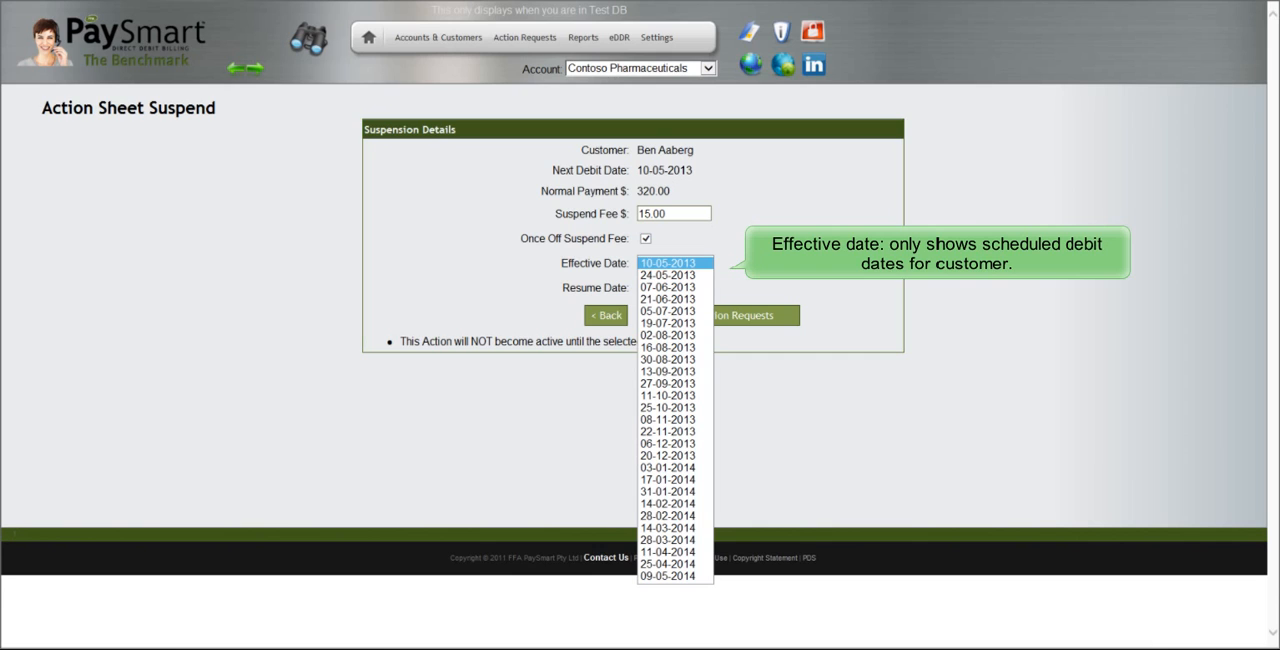
{"action": "left_click", "coordinate": [668, 263]}
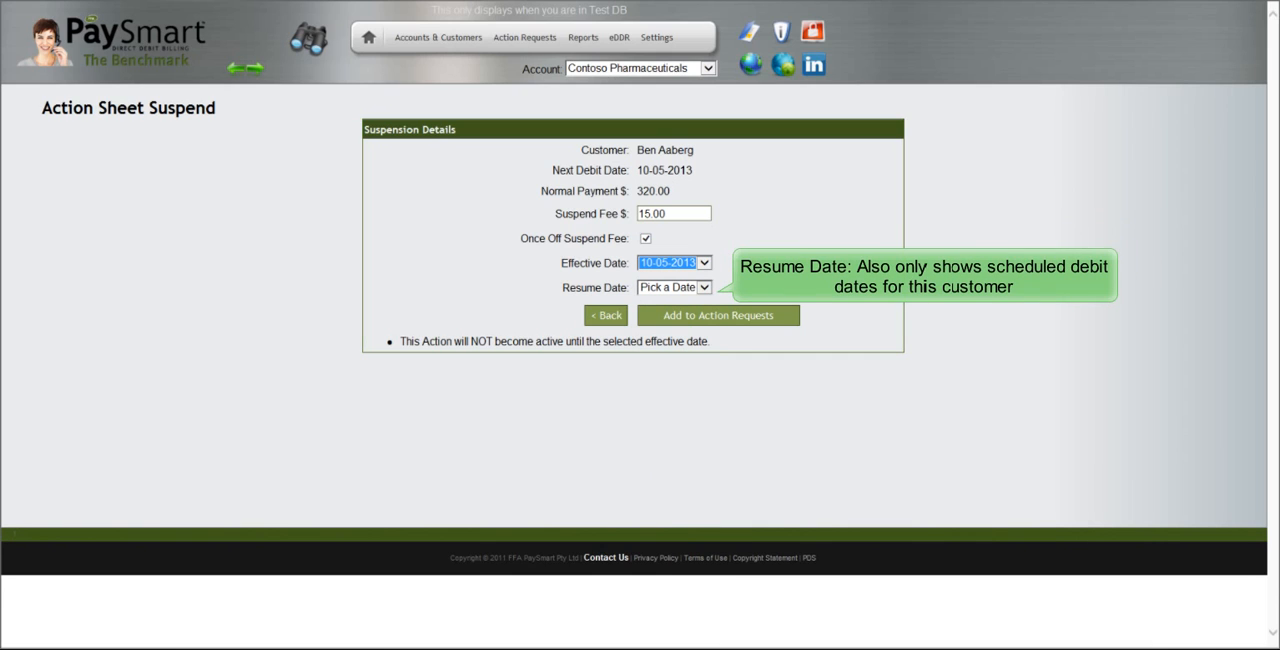
Set the suspension's resume date to 02-08-2013
{"action": "left_click", "coordinate": [704, 288]}
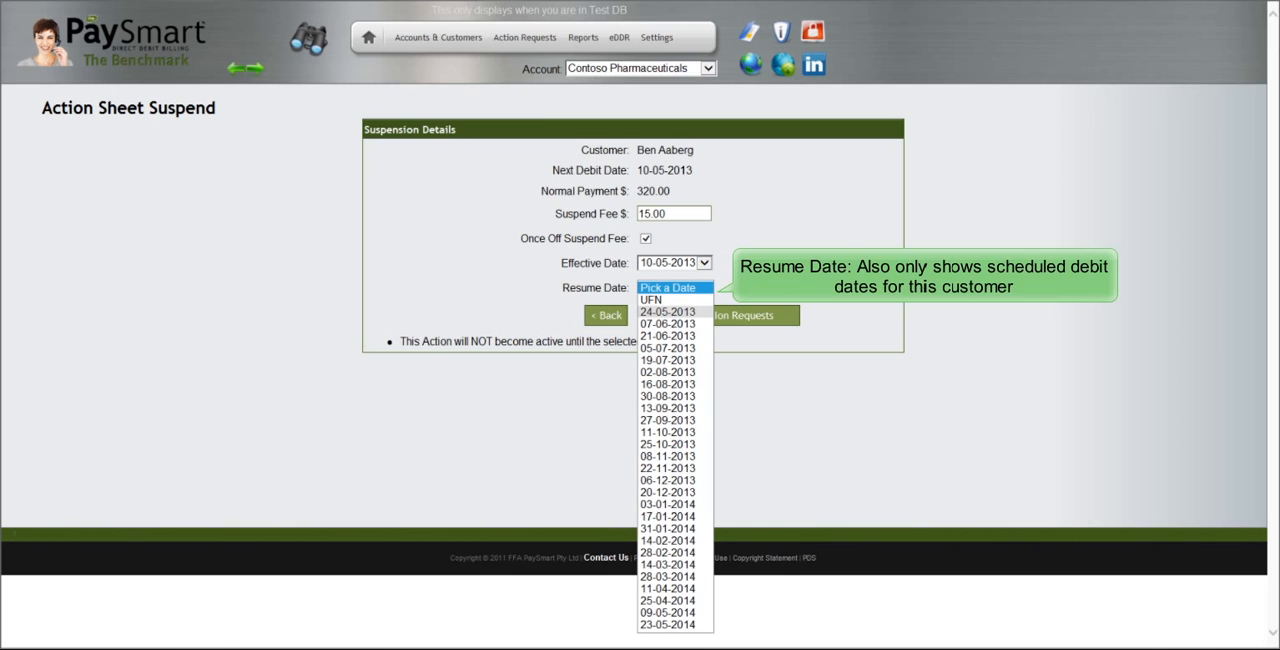
{"action": "left_click", "coordinate": [668, 312]}
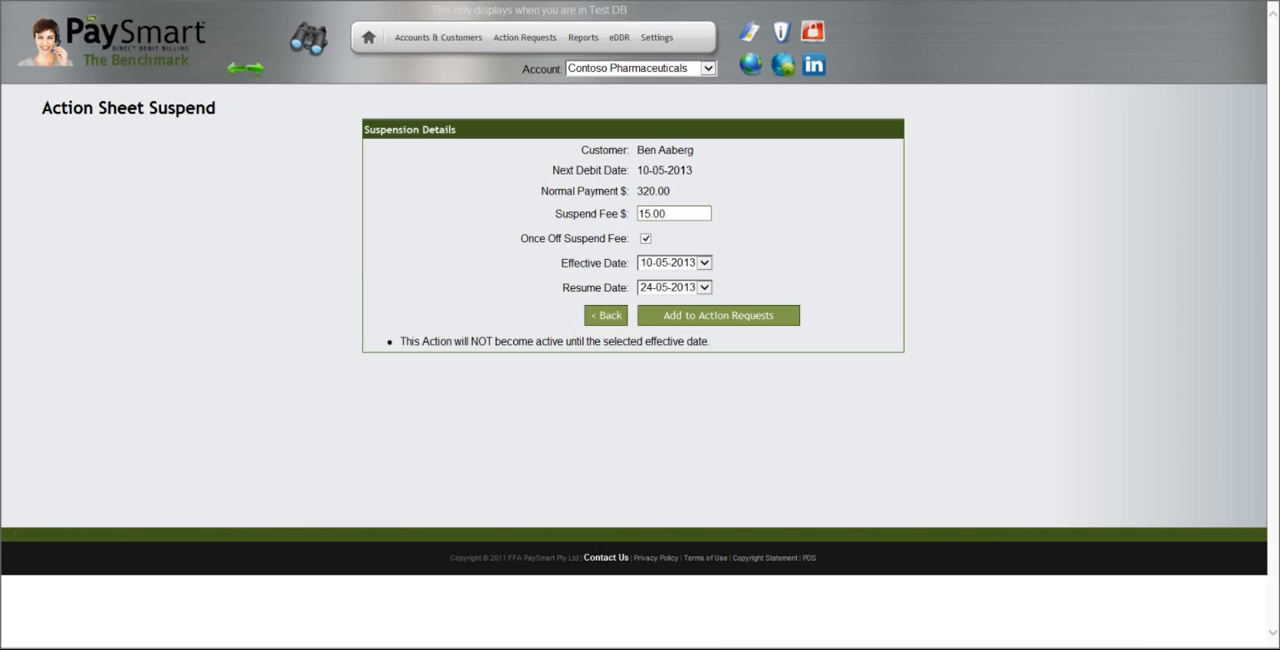
{"action": "left_click", "coordinate": [704, 288]}
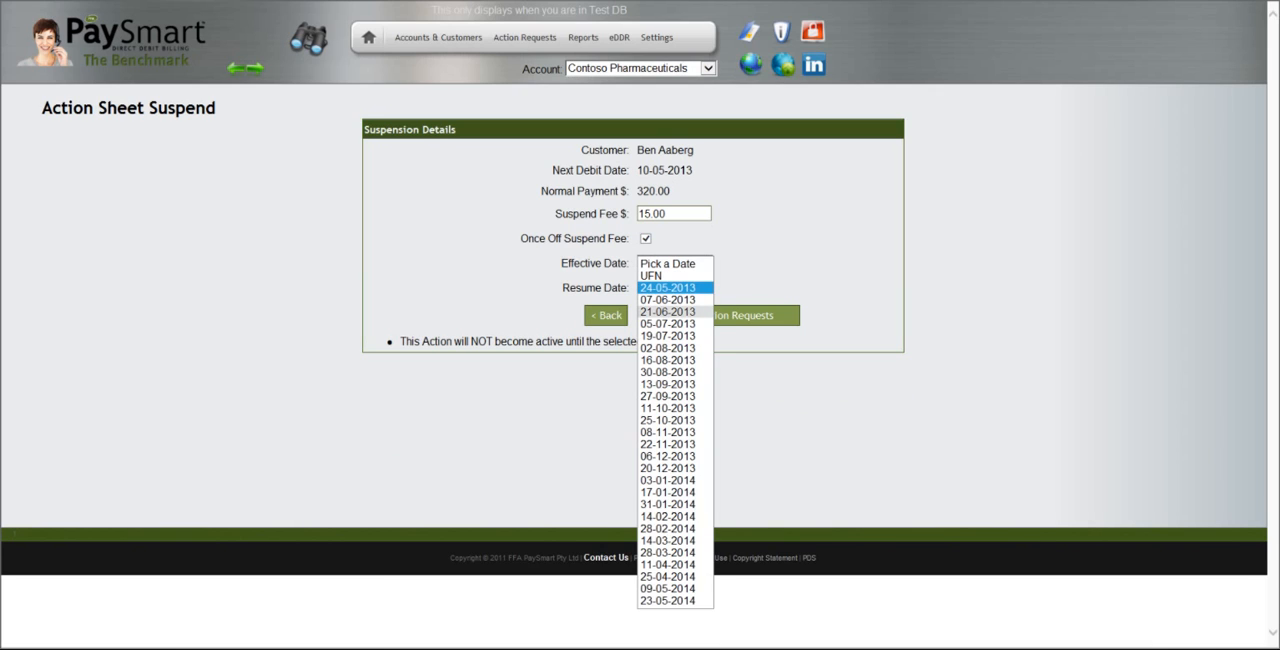
{"action": "left_click", "coordinate": [675, 322]}
{"action": "left_click", "coordinate": [704, 288]}
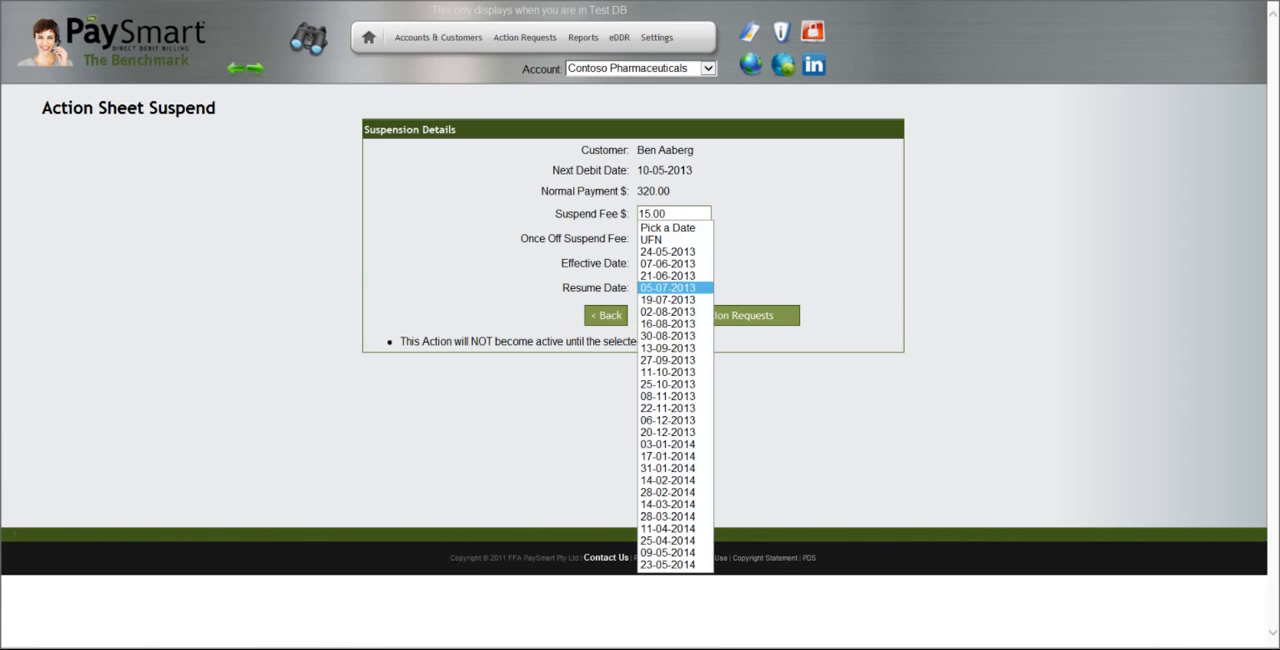
{"action": "left_click", "coordinate": [675, 312]}
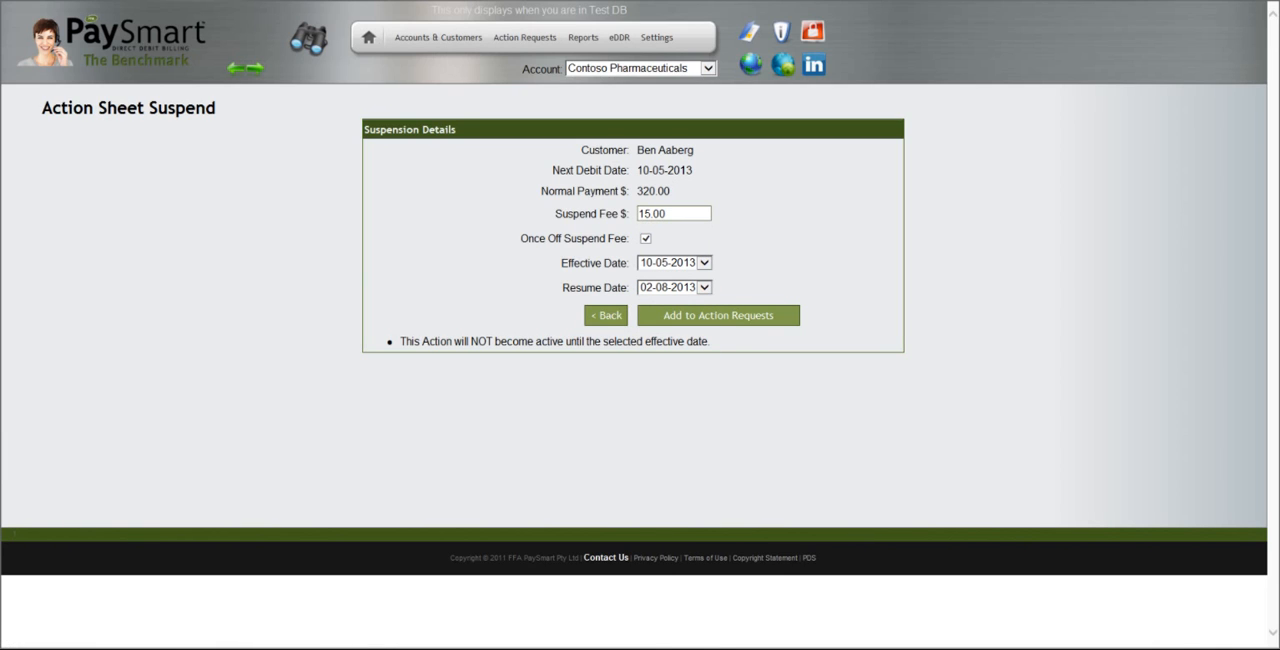
Try to add the suspension to the action requests, then cancel it and go back to the customer's action choices
{"action": "left_click", "coordinate": [718, 315]}
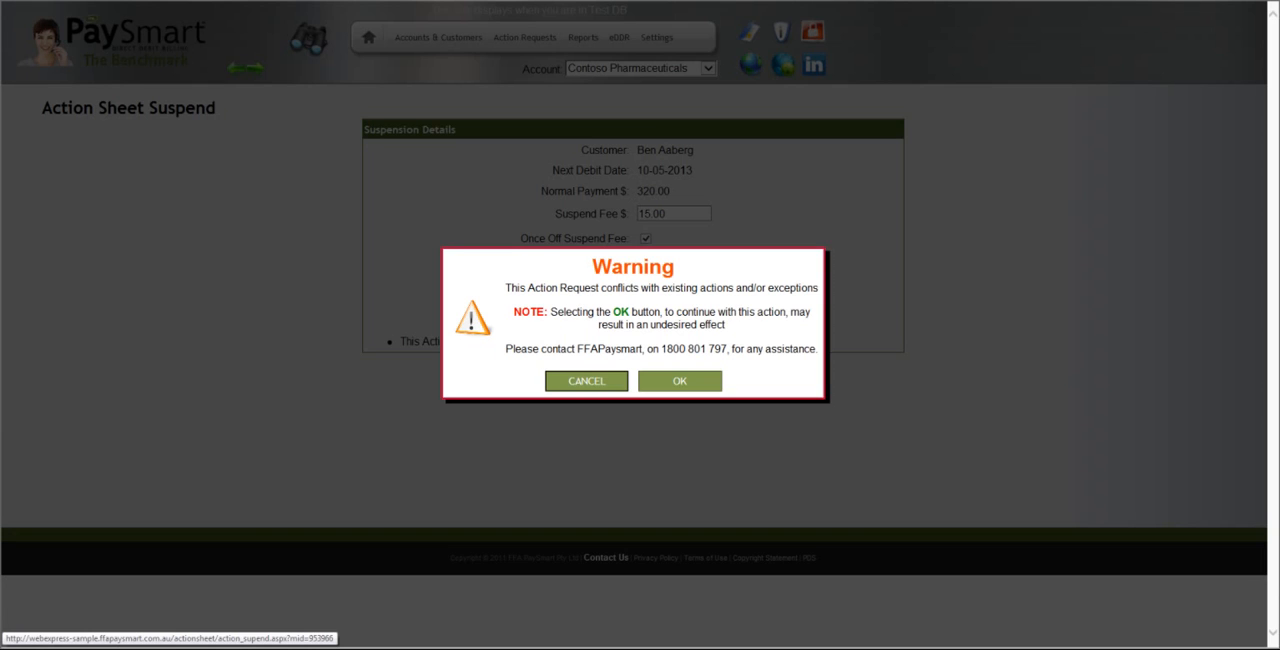
{"action": "left_click", "coordinate": [586, 381]}
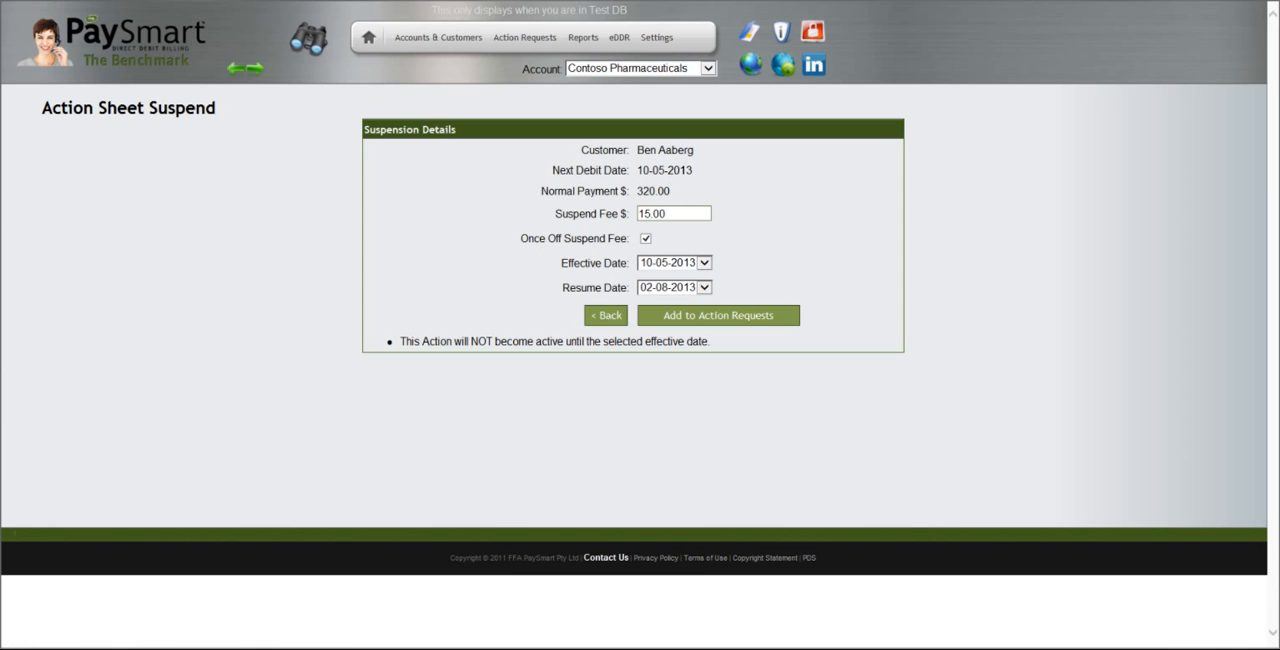
{"action": "left_click", "coordinate": [605, 315]}
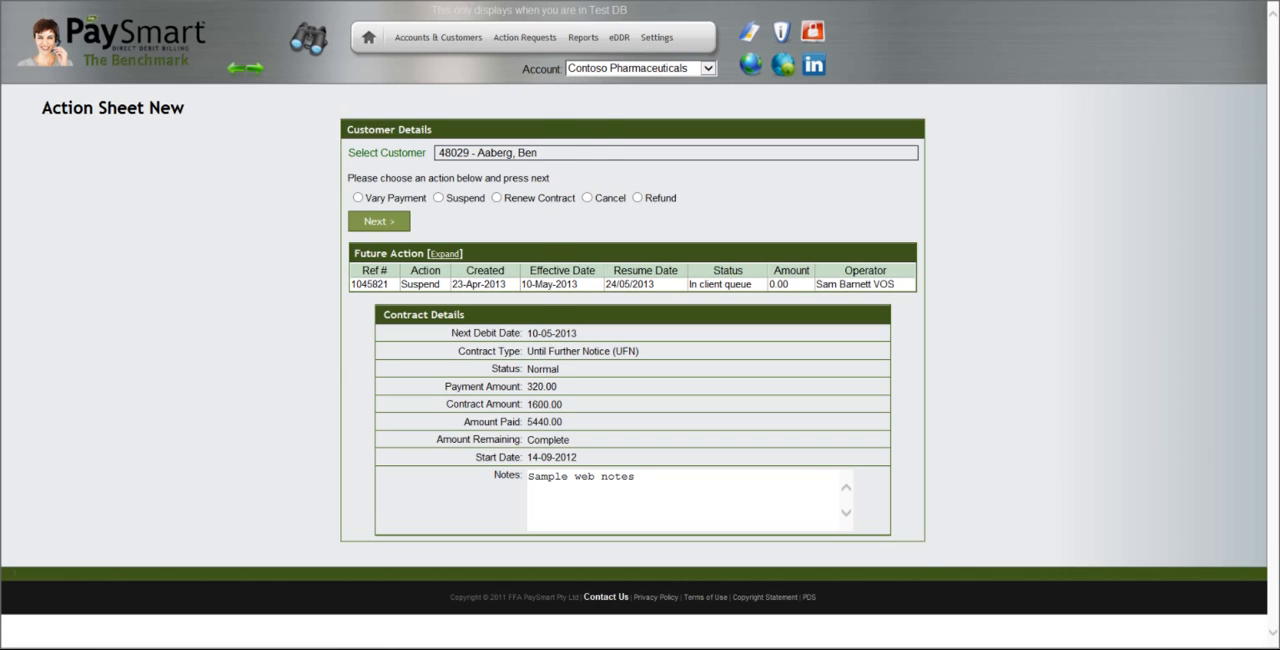
Start a new suspension action request for the second active customer in the surname A list
{"action": "mouse_move", "coordinate": [524, 37]}
{"action": "left_click", "coordinate": [553, 57]}
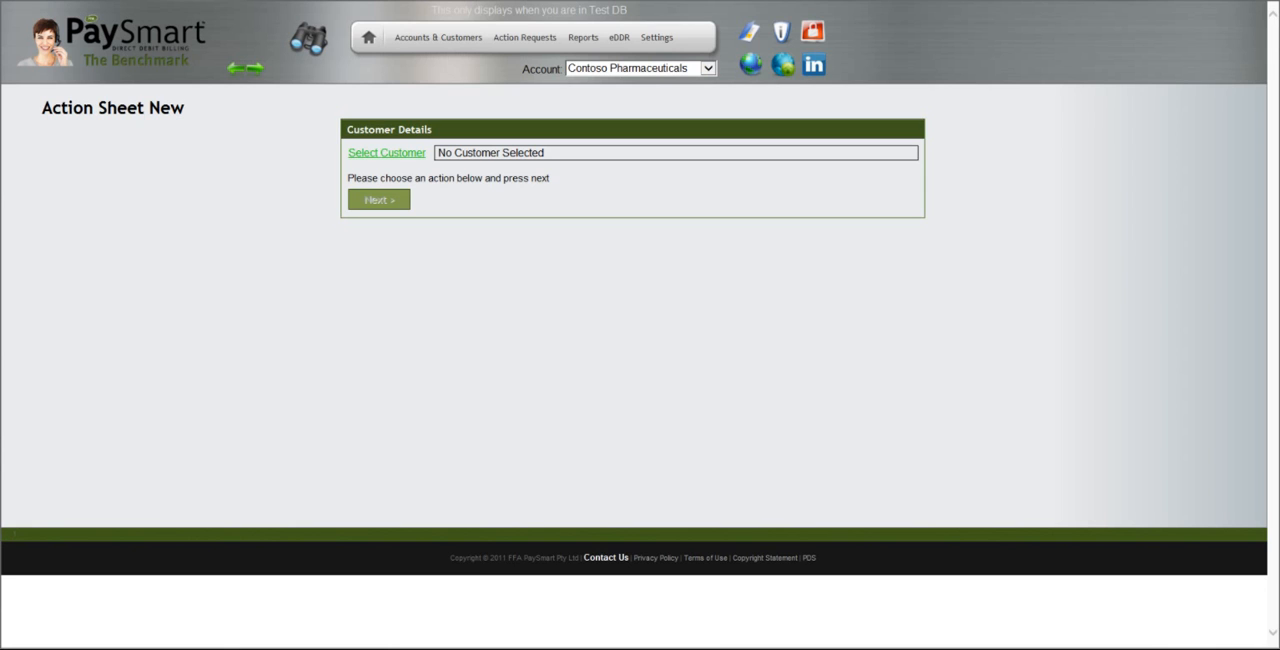
{"action": "left_click", "coordinate": [387, 152]}
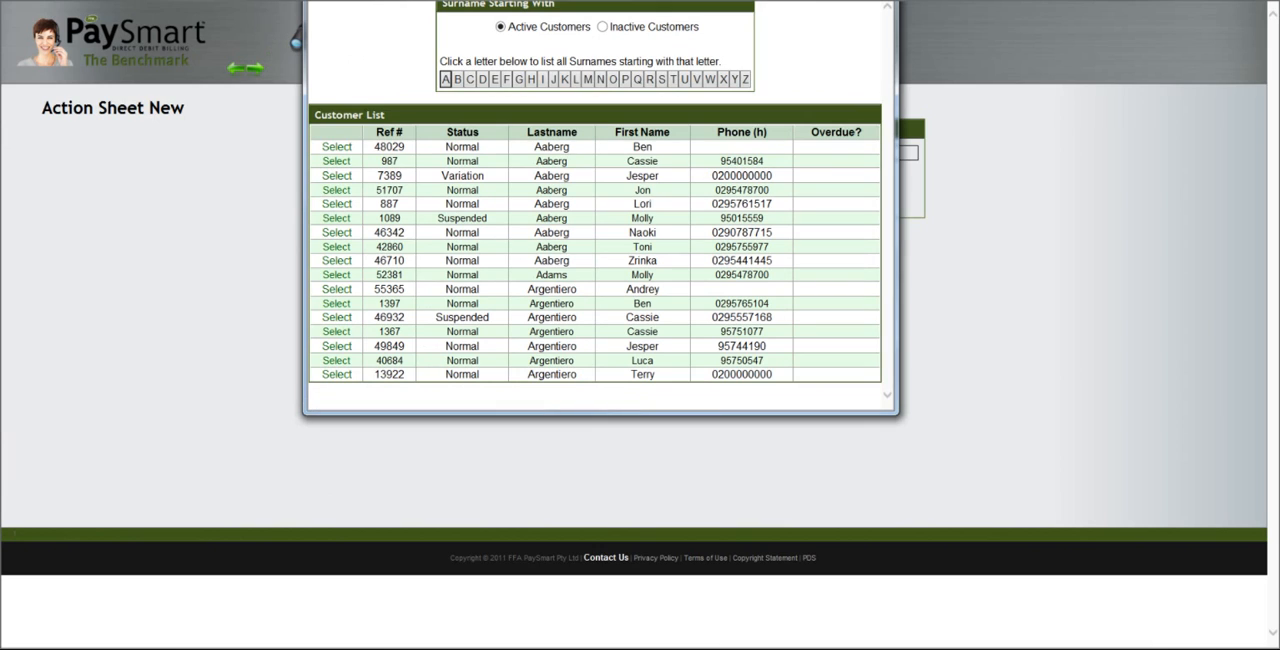
{"action": "left_click", "coordinate": [337, 161]}
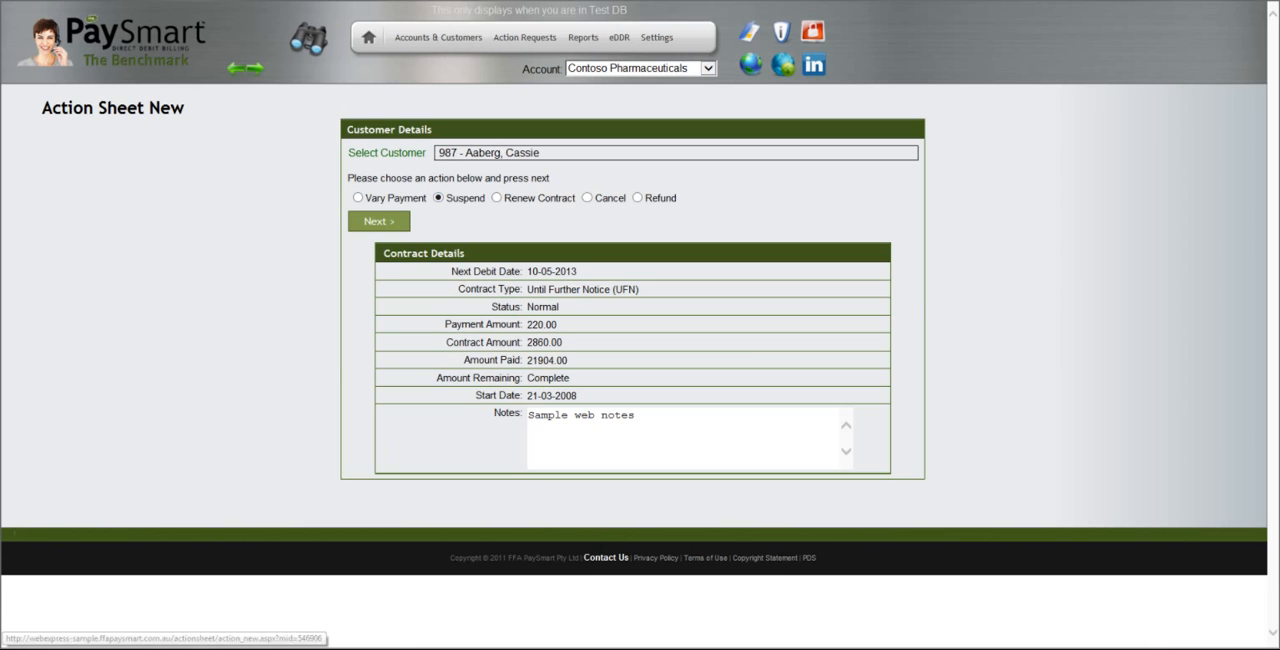
{"action": "left_click", "coordinate": [379, 221]}
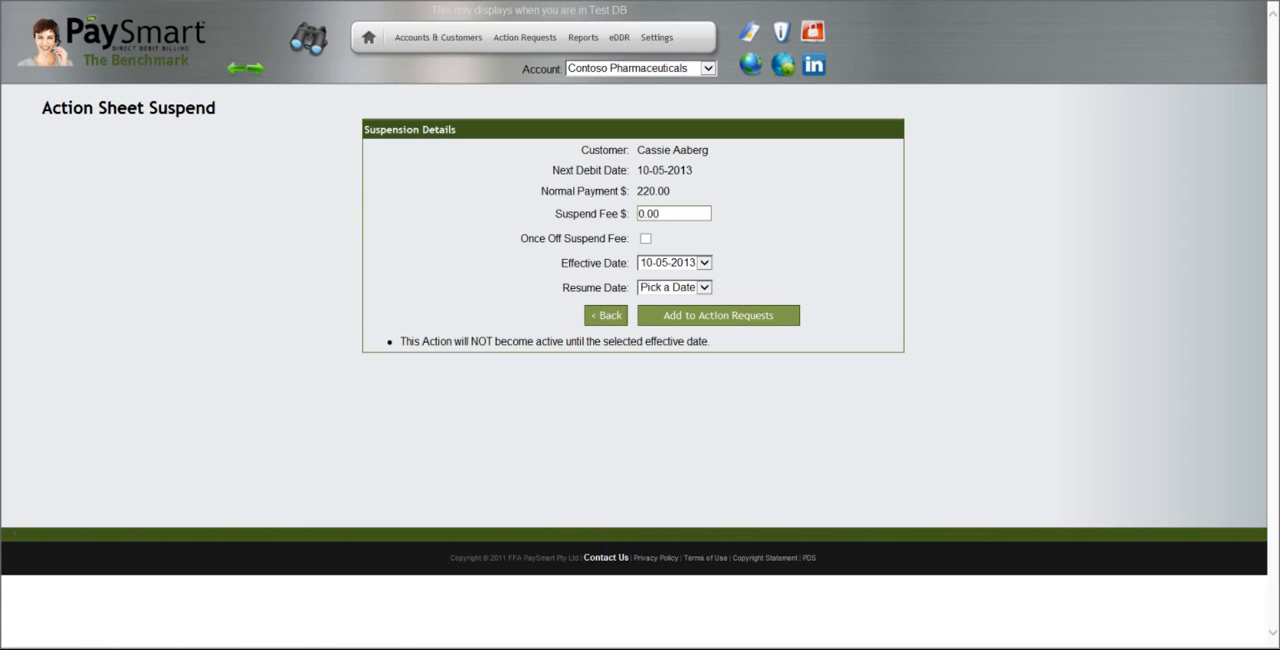
Set a once-off suspend fee of 15 with resume date 19-07-2013, and add the suspension to the action requests
{"action": "key", "text": "ctrl+a"}
{"action": "type", "text": "15"}
{"action": "left_click", "coordinate": [704, 288]}
{"action": "left_click", "coordinate": [676, 360]}
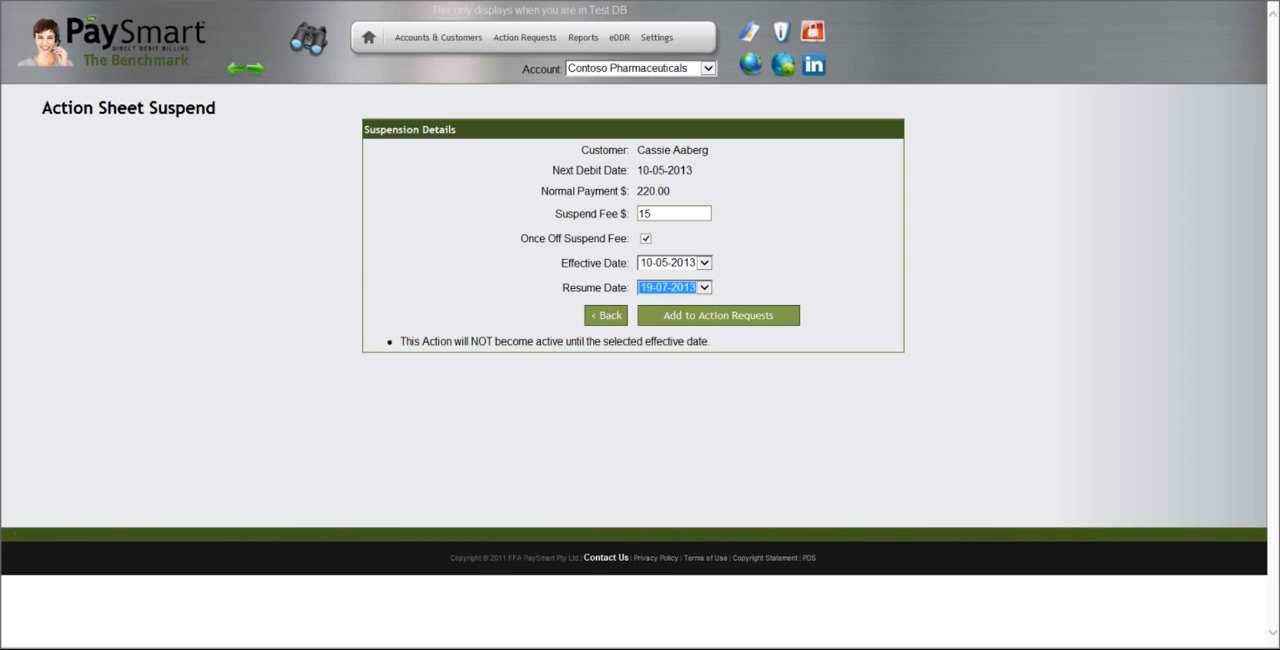
{"action": "left_click", "coordinate": [718, 315]}
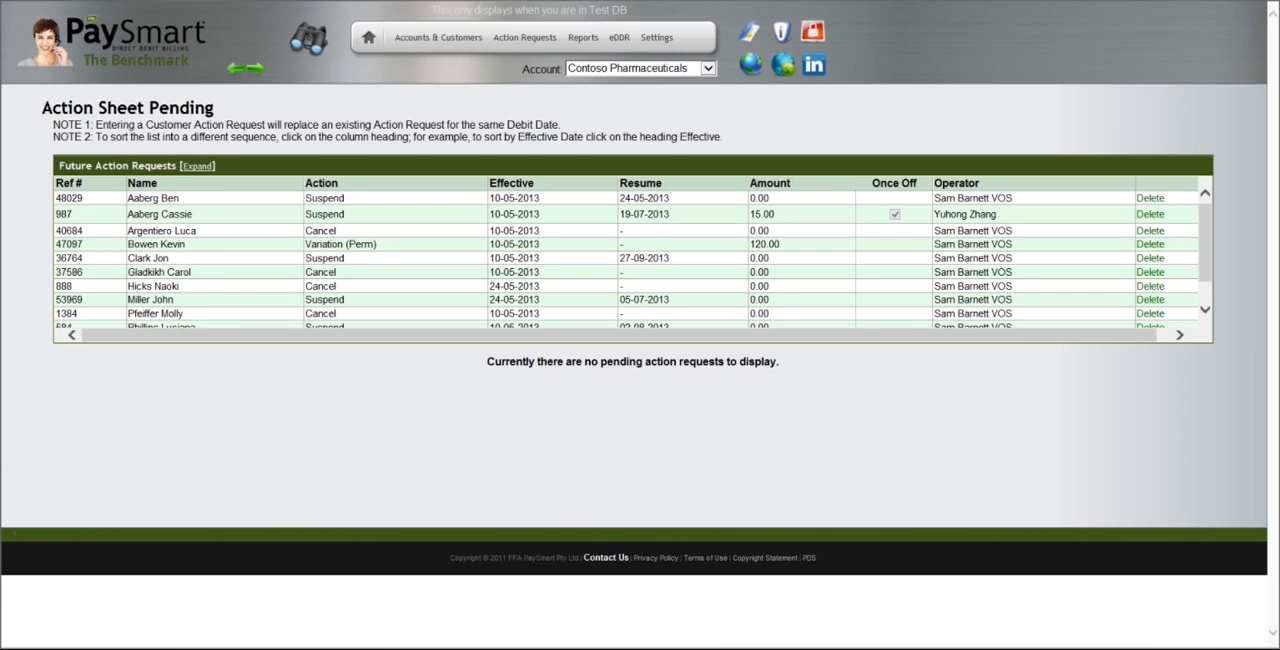
Start a new cancellation action request for the third active customer in the surname A list, whose status is Variation
{"action": "mouse_move", "coordinate": [525, 38]}
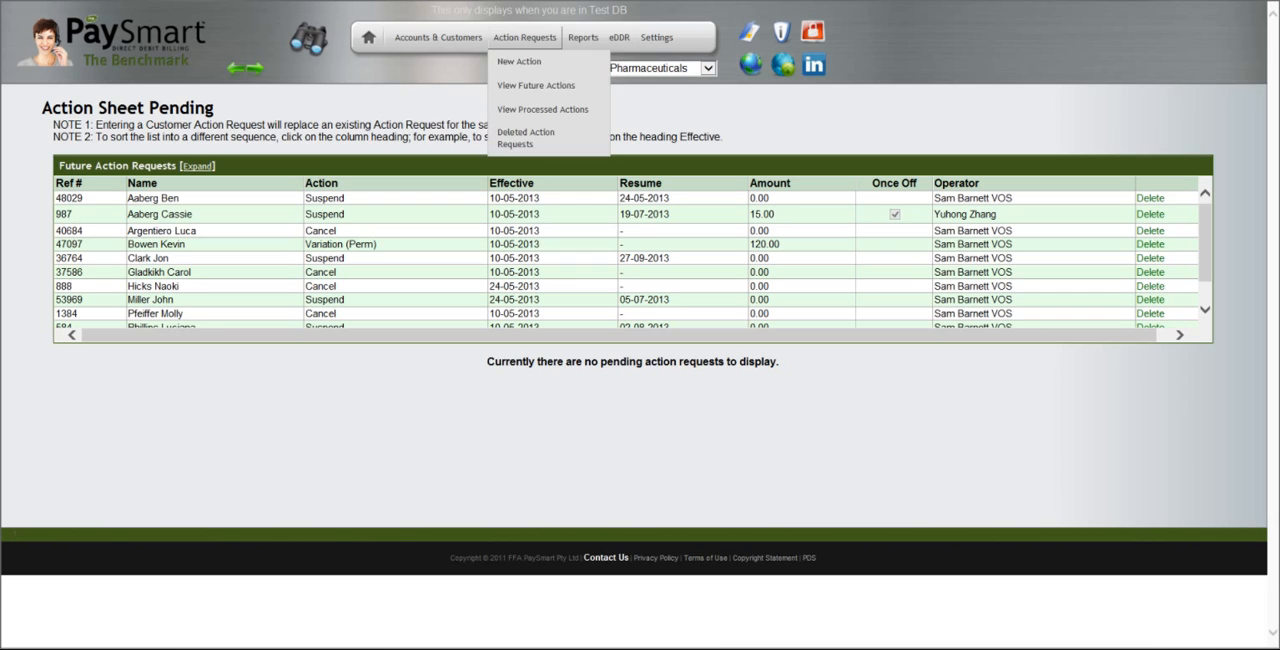
{"action": "left_click", "coordinate": [523, 61]}
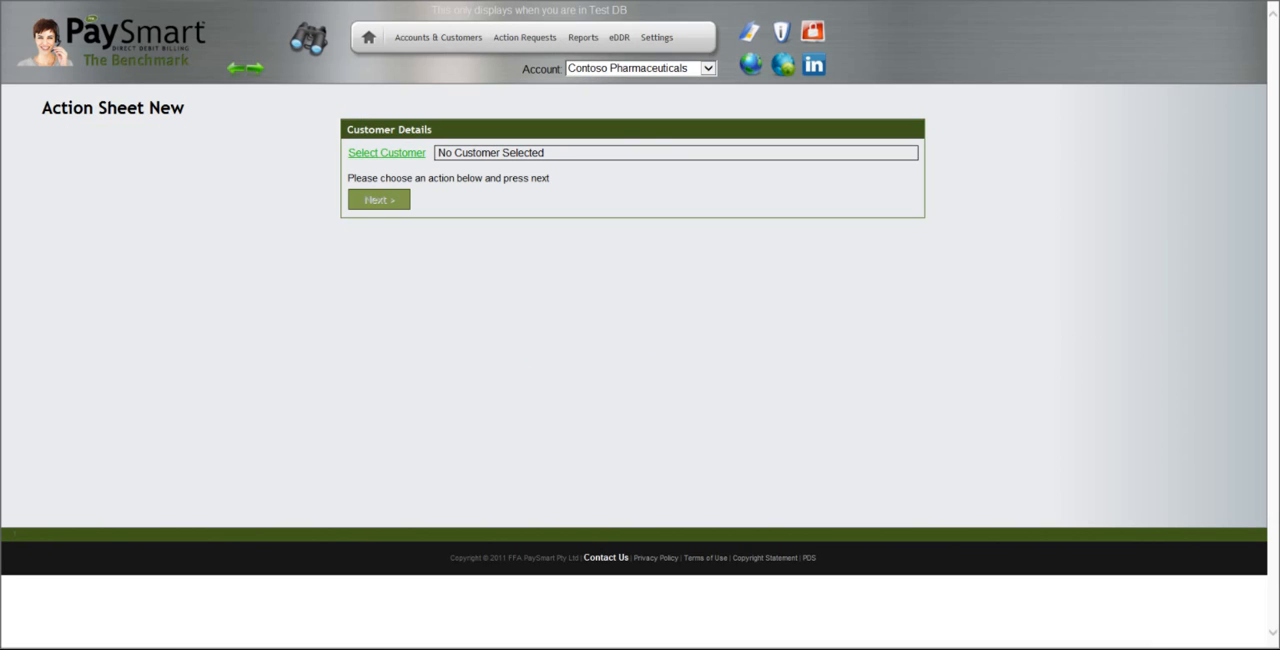
{"action": "left_click", "coordinate": [387, 152]}
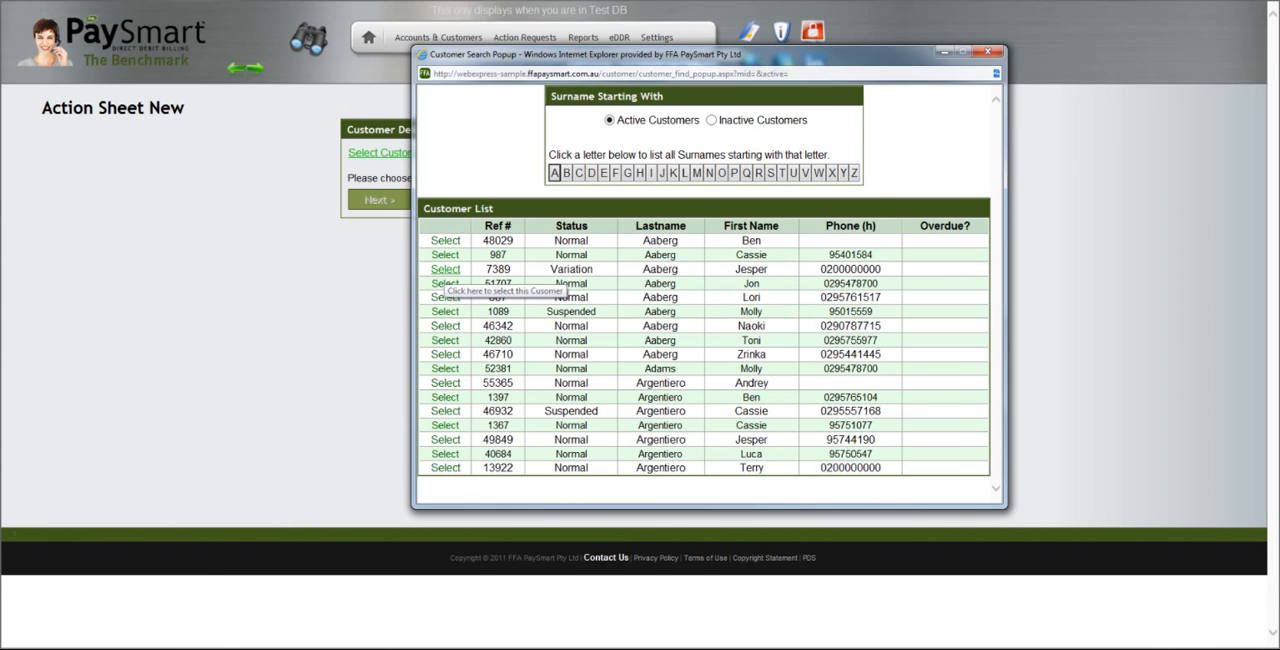
{"action": "left_click", "coordinate": [445, 269]}
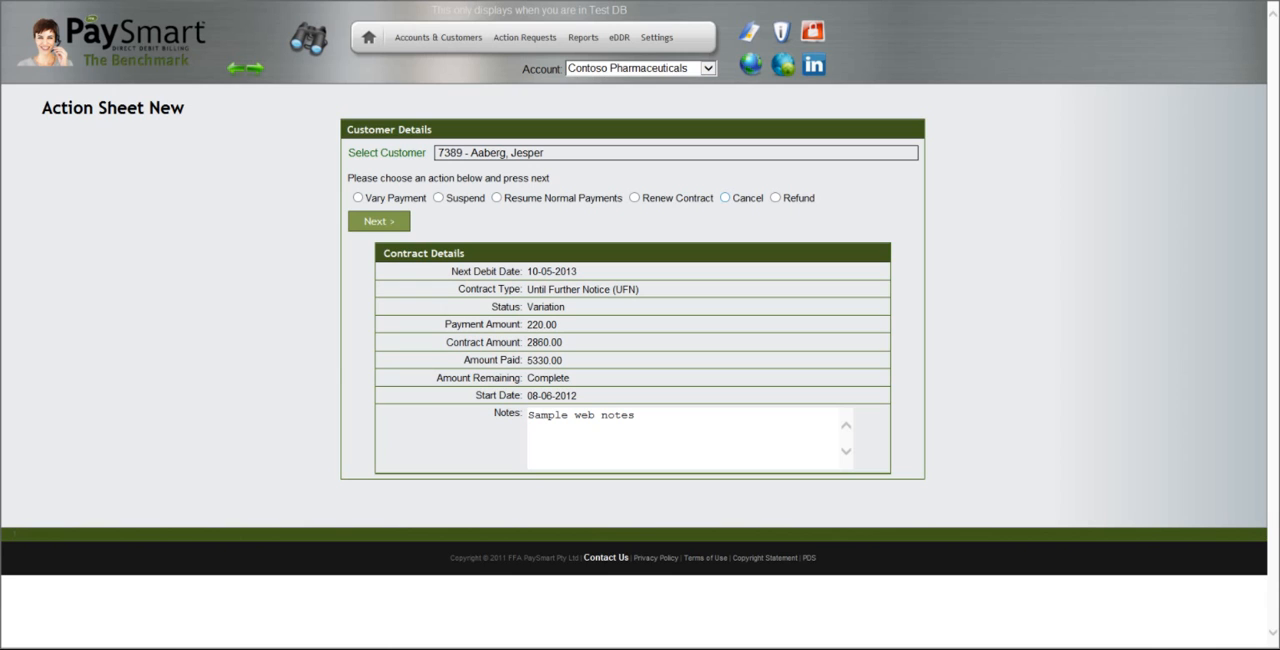
{"action": "left_click", "coordinate": [725, 197]}
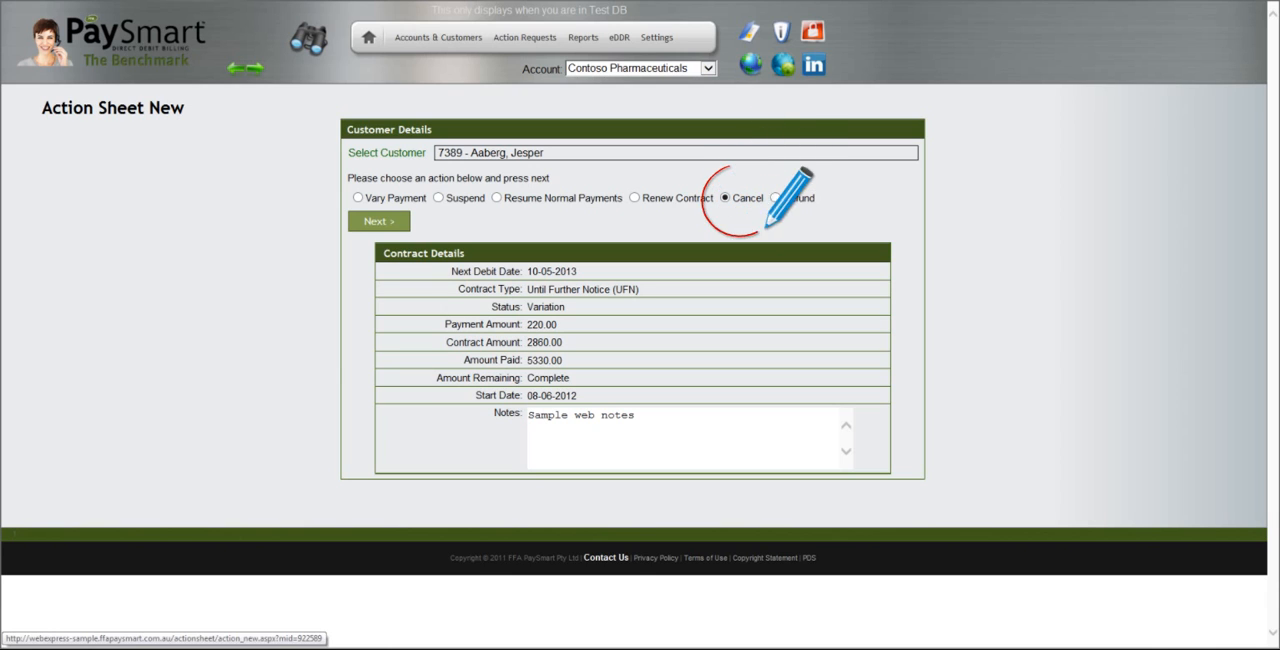
{"action": "left_click", "coordinate": [379, 221]}
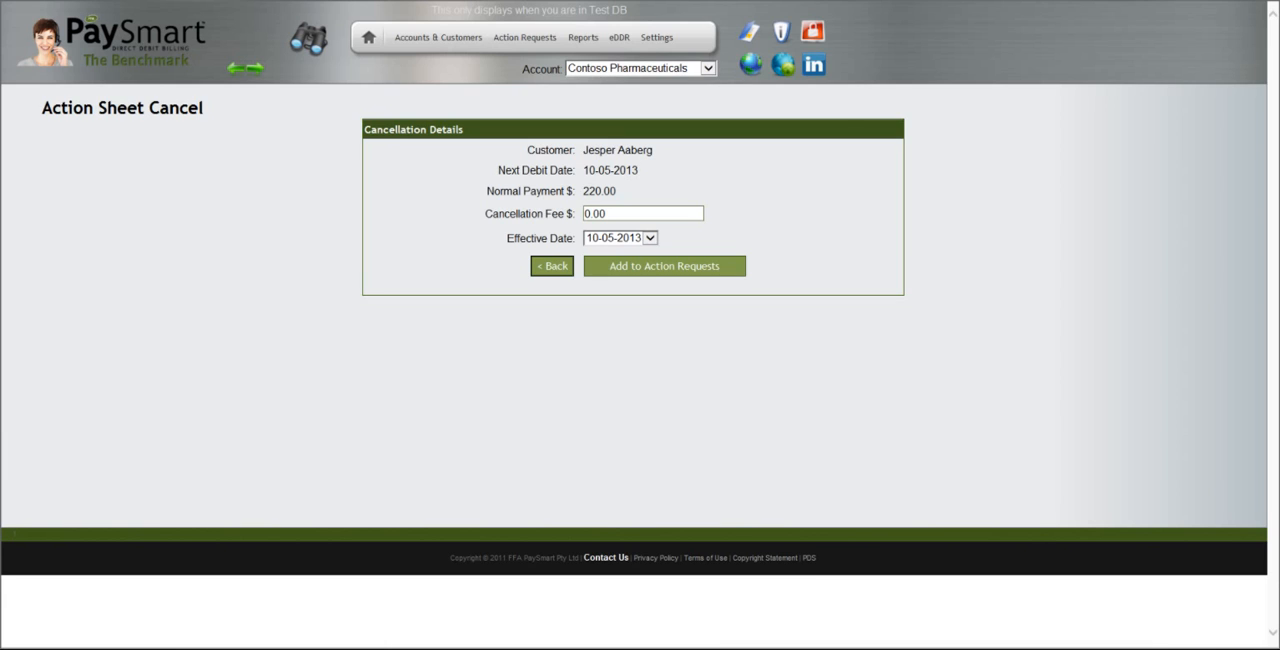
Set the cancellation fee to 50 and the effective date to 07-06-2013, and add the cancellation to the action requests
{"action": "left_click_drag", "start_coordinate": [608, 214], "coordinate": [583, 214]}
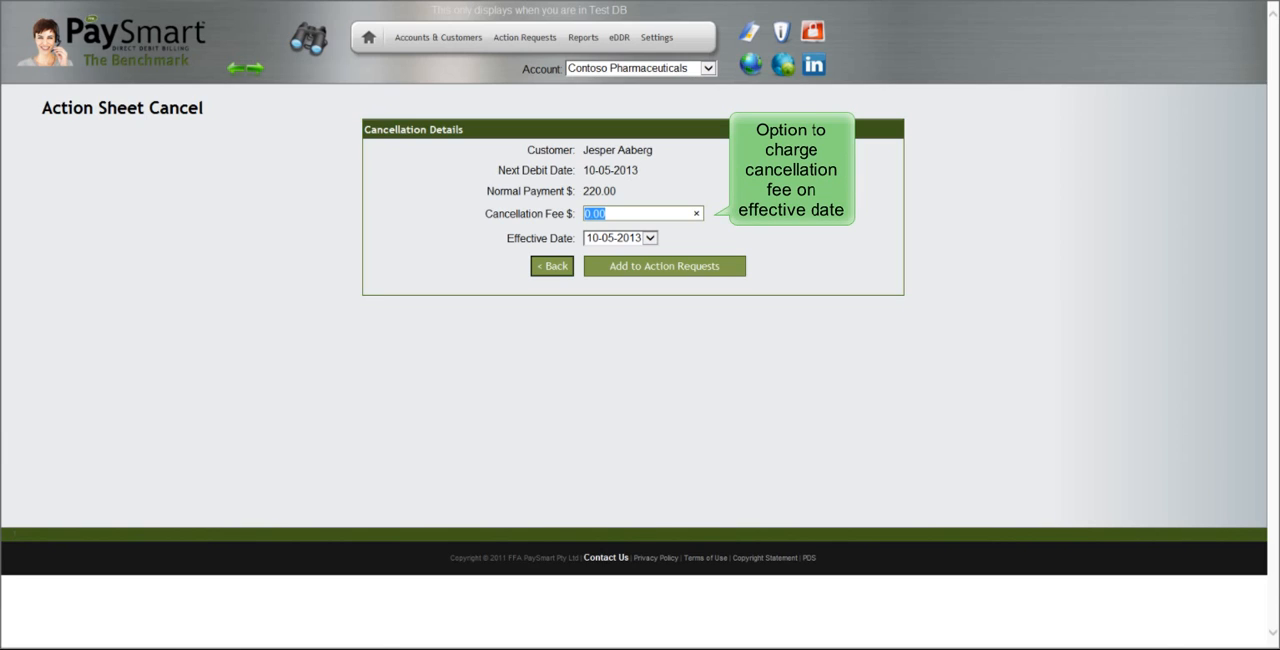
{"action": "type", "text": "50"}
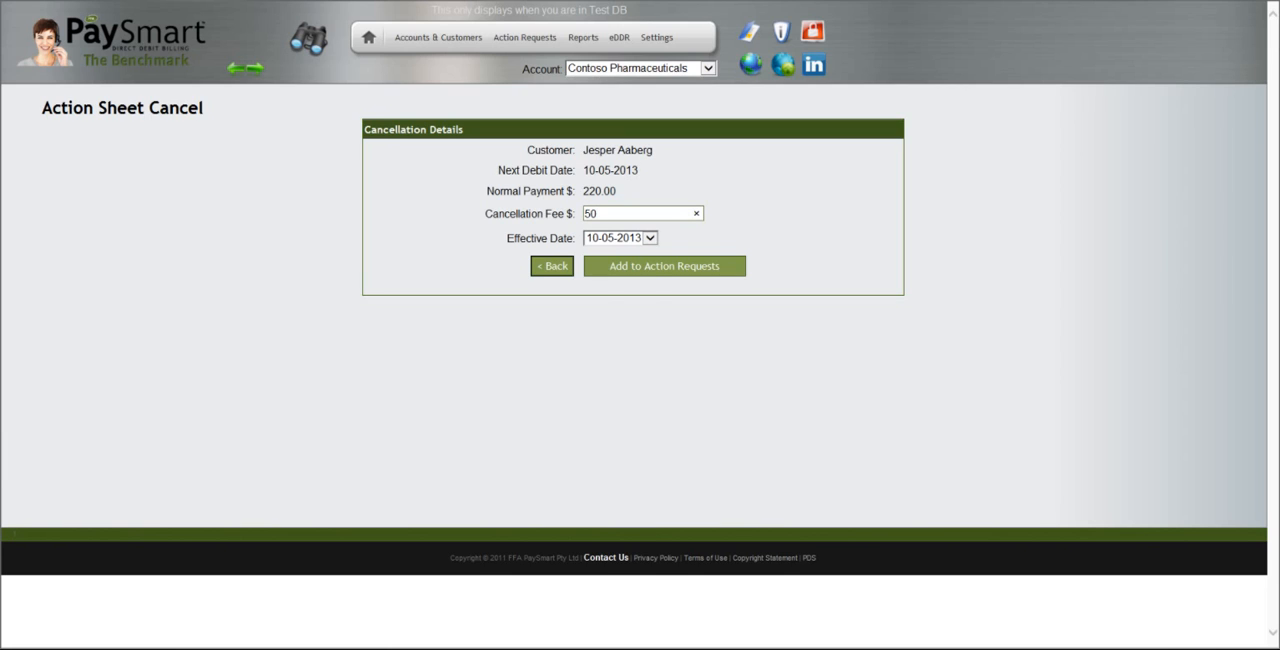
{"action": "left_click", "coordinate": [650, 238]}
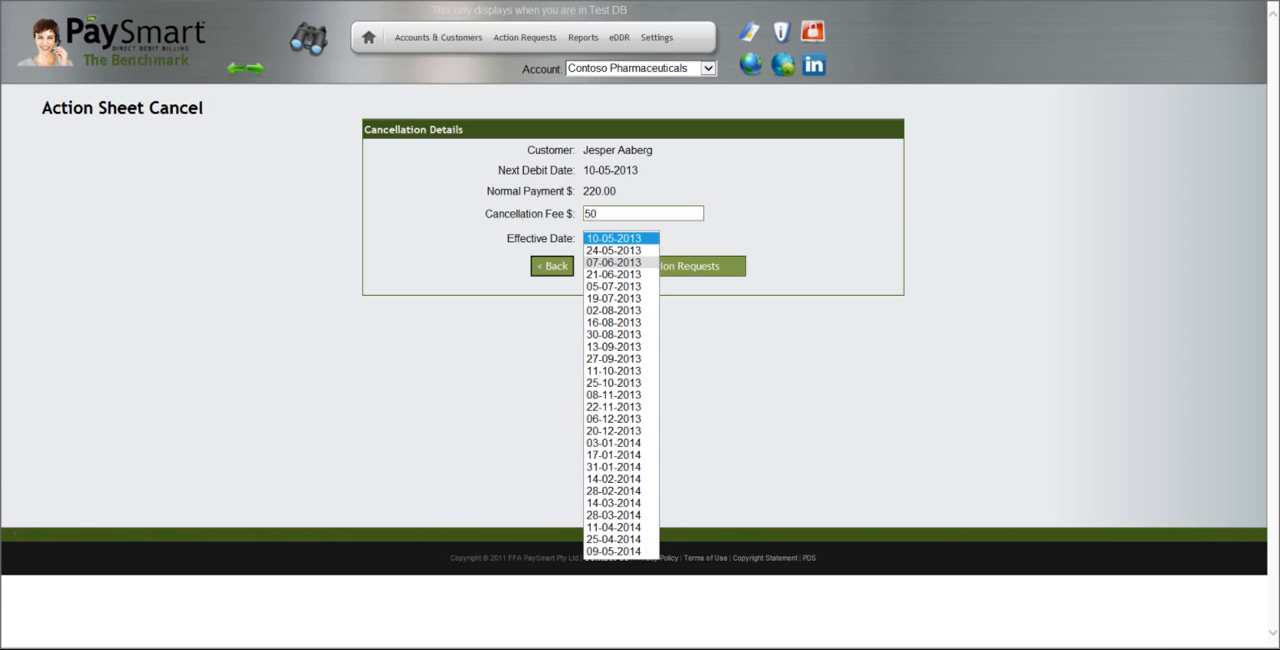
{"action": "left_click", "coordinate": [613, 262]}
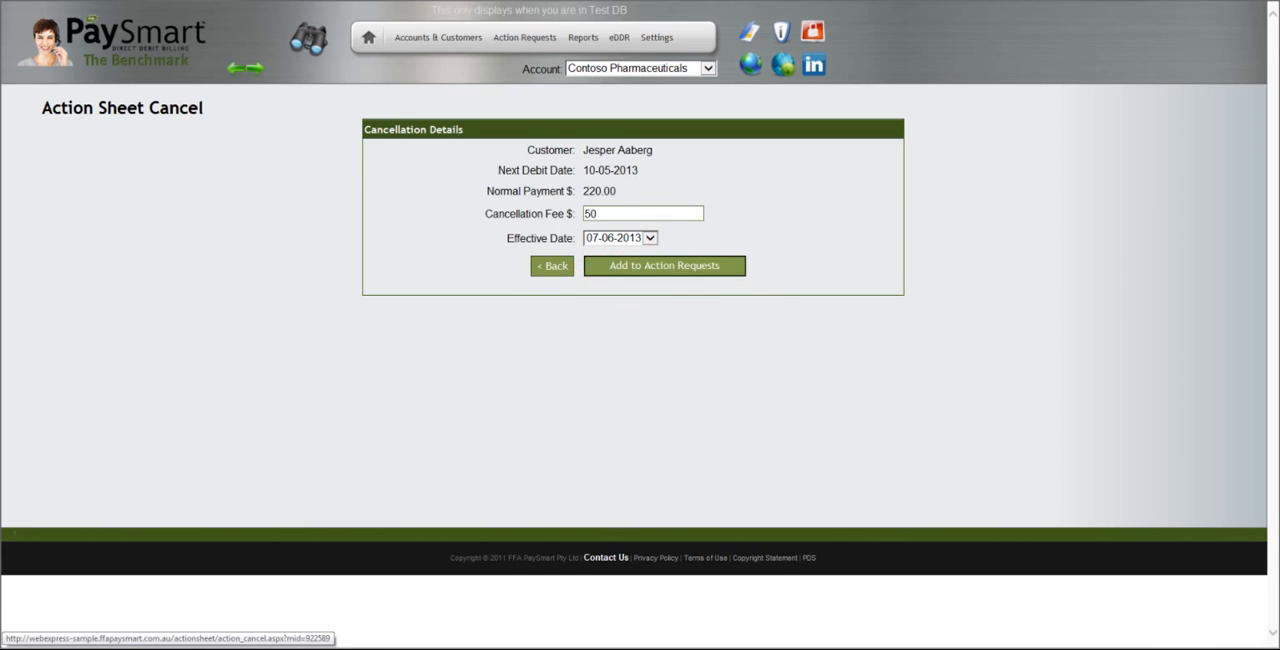
{"action": "left_click", "coordinate": [690, 268]}
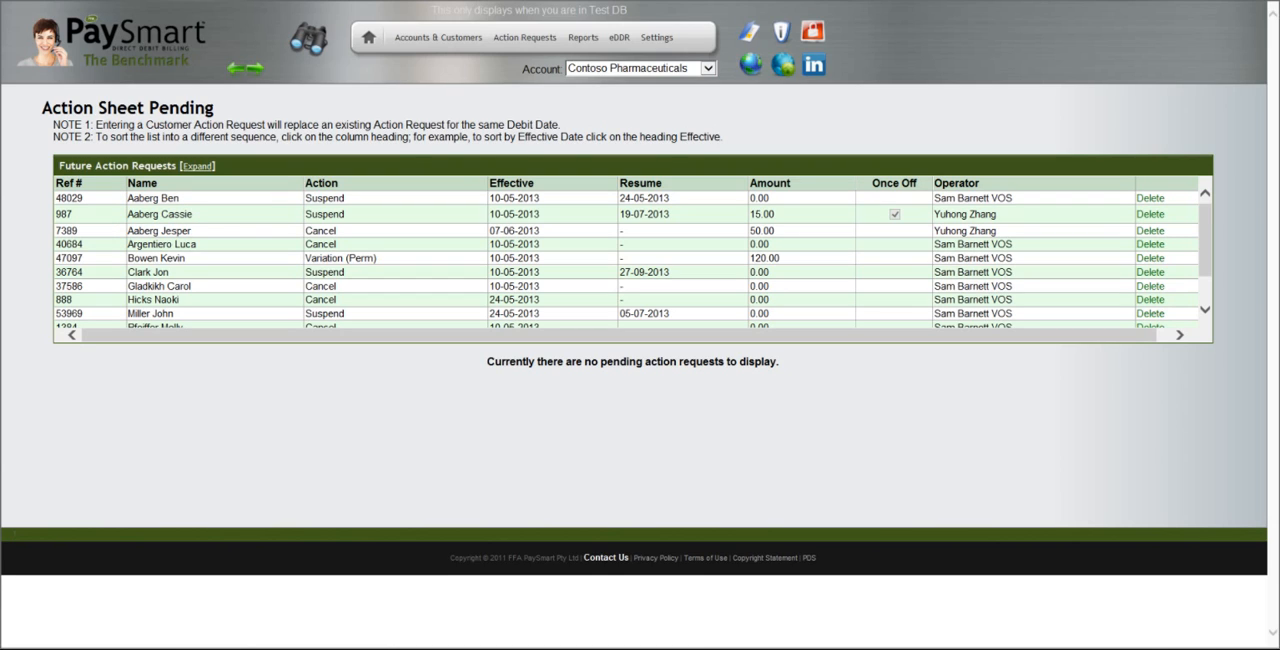
Start a new action request and select the fourth active customer in the surname A list
{"action": "mouse_move", "coordinate": [525, 38]}
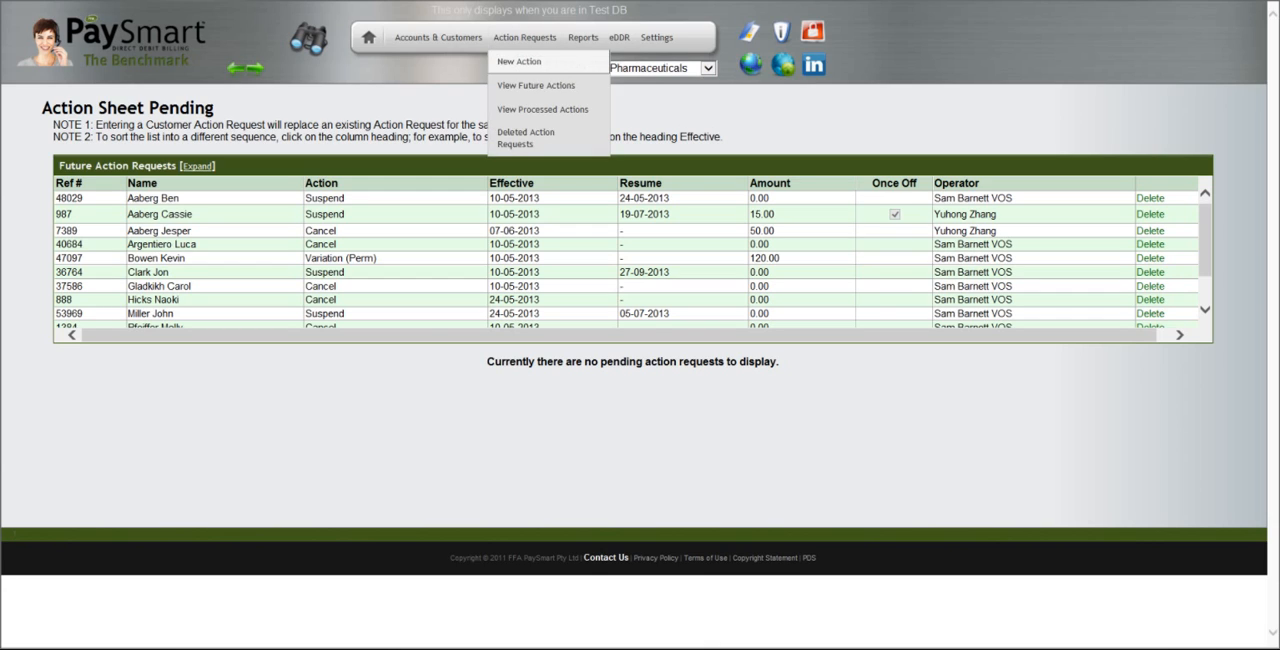
{"action": "left_click", "coordinate": [526, 61]}
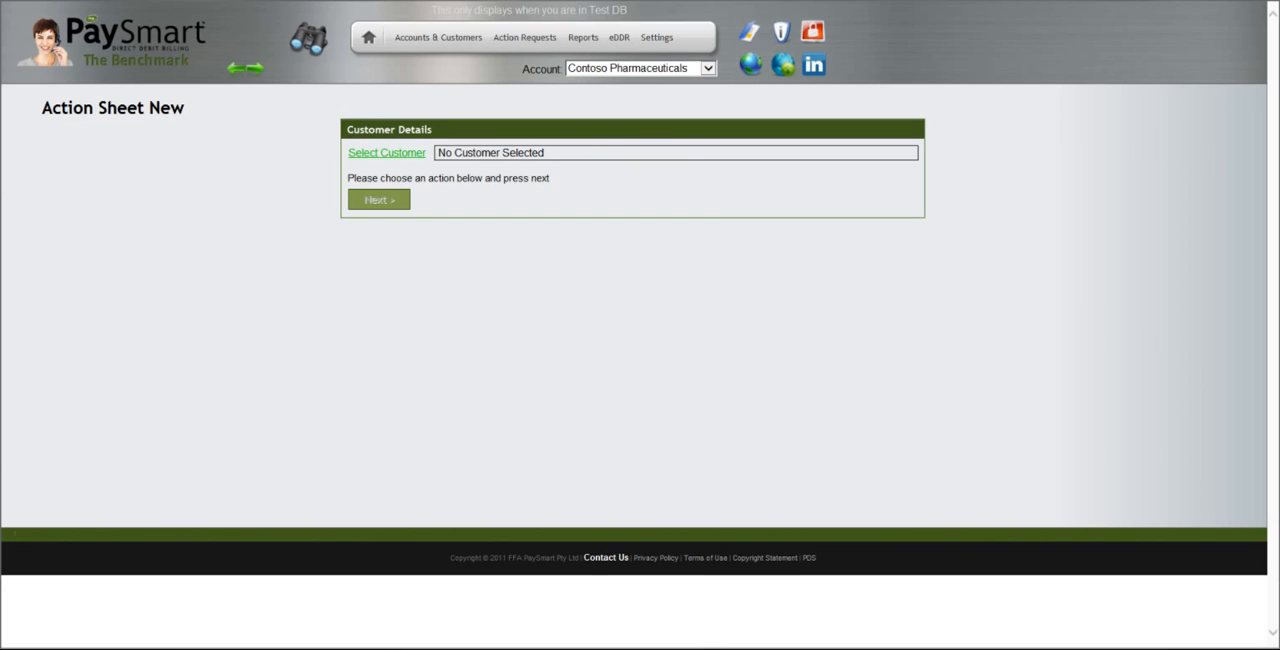
{"action": "left_click", "coordinate": [386, 152]}
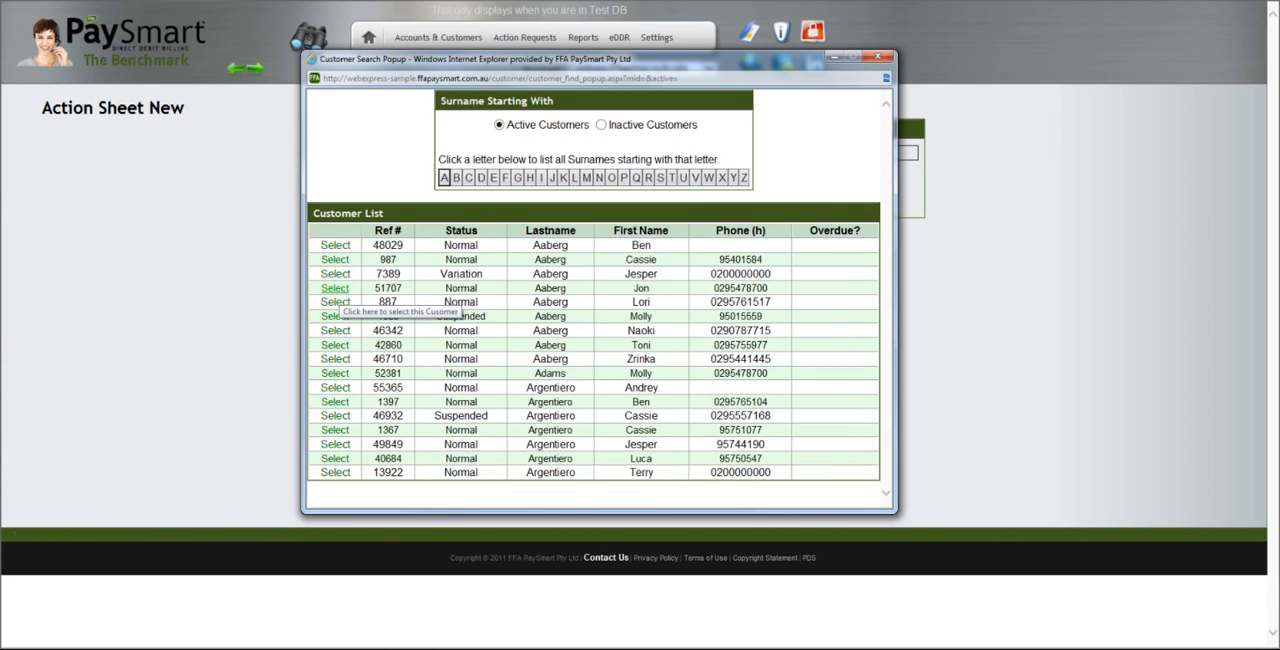
{"action": "left_click", "coordinate": [335, 288]}
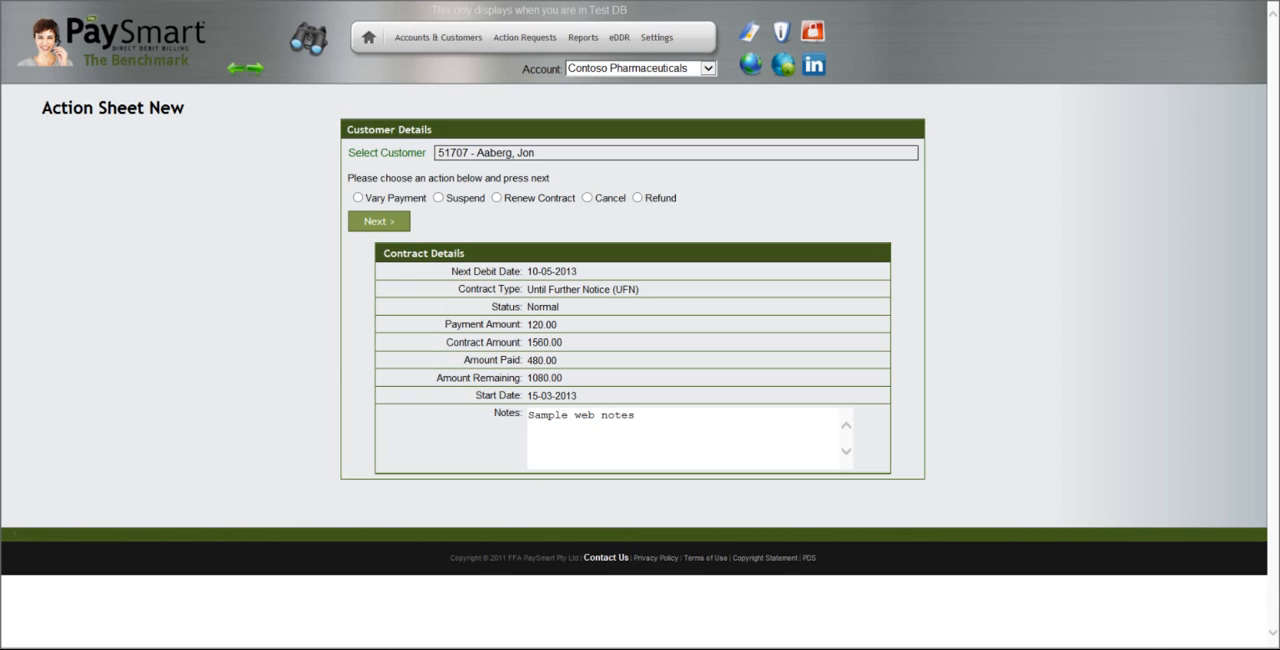
Create a payment variation for the selected customer, vary the amount to 150 permanently, and add it to the action requests
{"action": "left_click", "coordinate": [357, 198]}
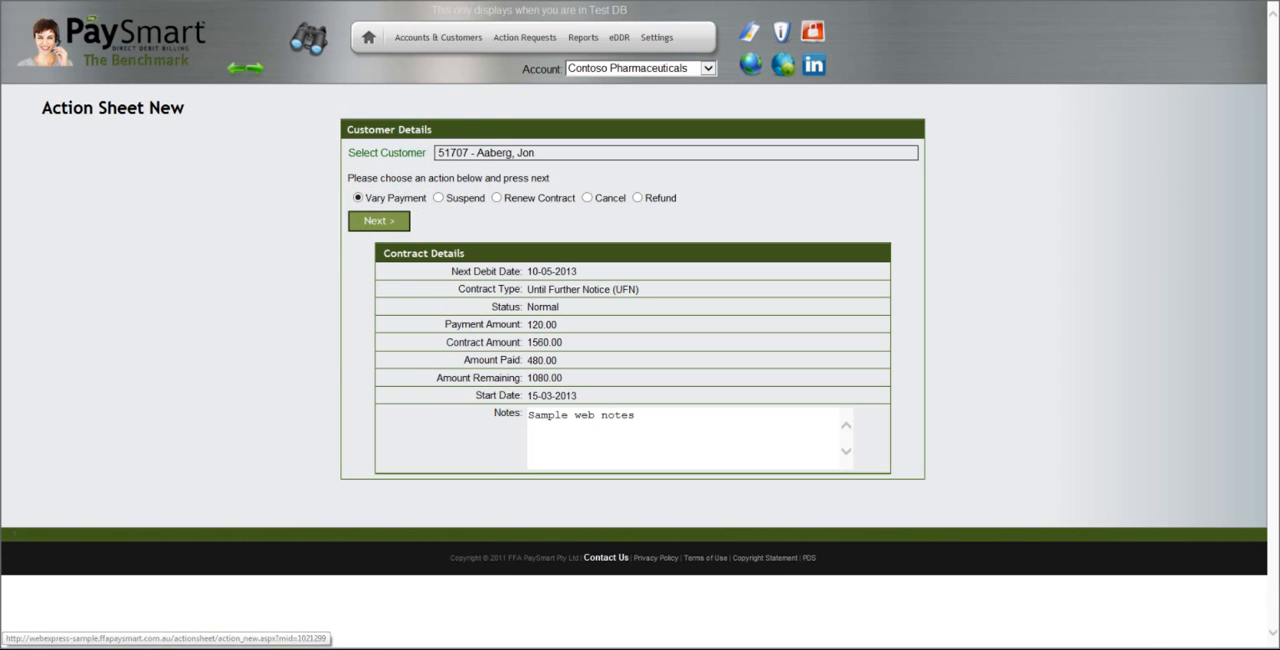
{"action": "left_click", "coordinate": [379, 221]}
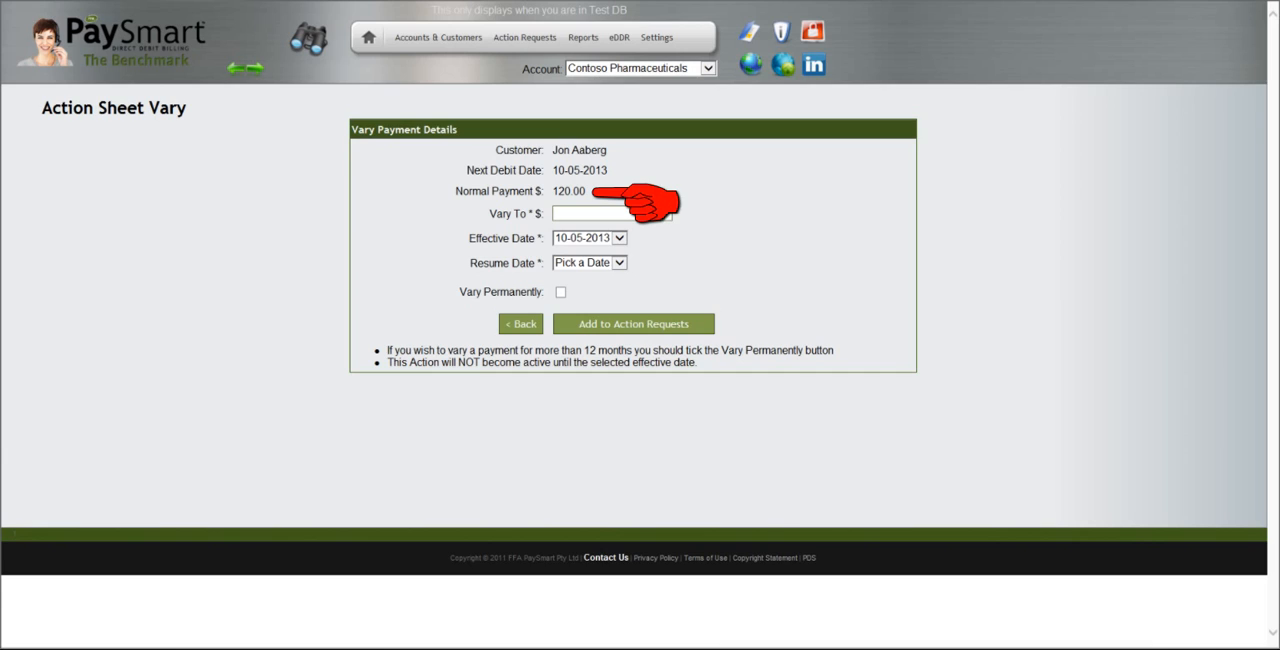
{"action": "type", "text": "150"}
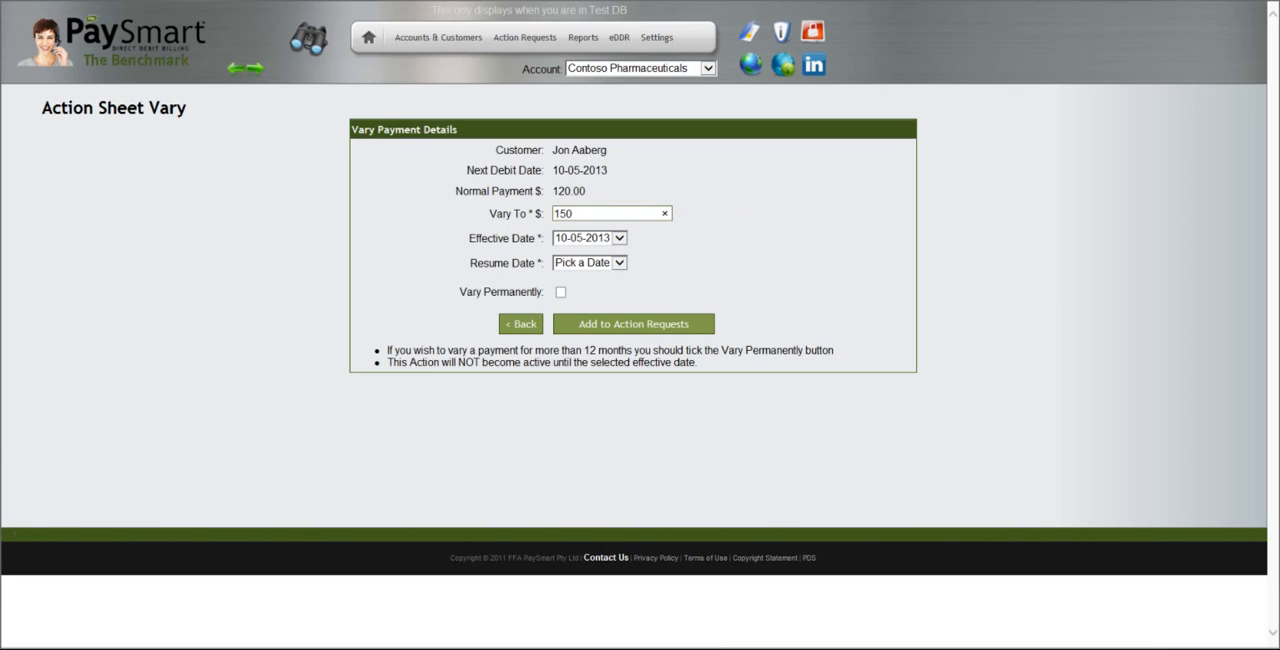
{"action": "left_click", "coordinate": [620, 263]}
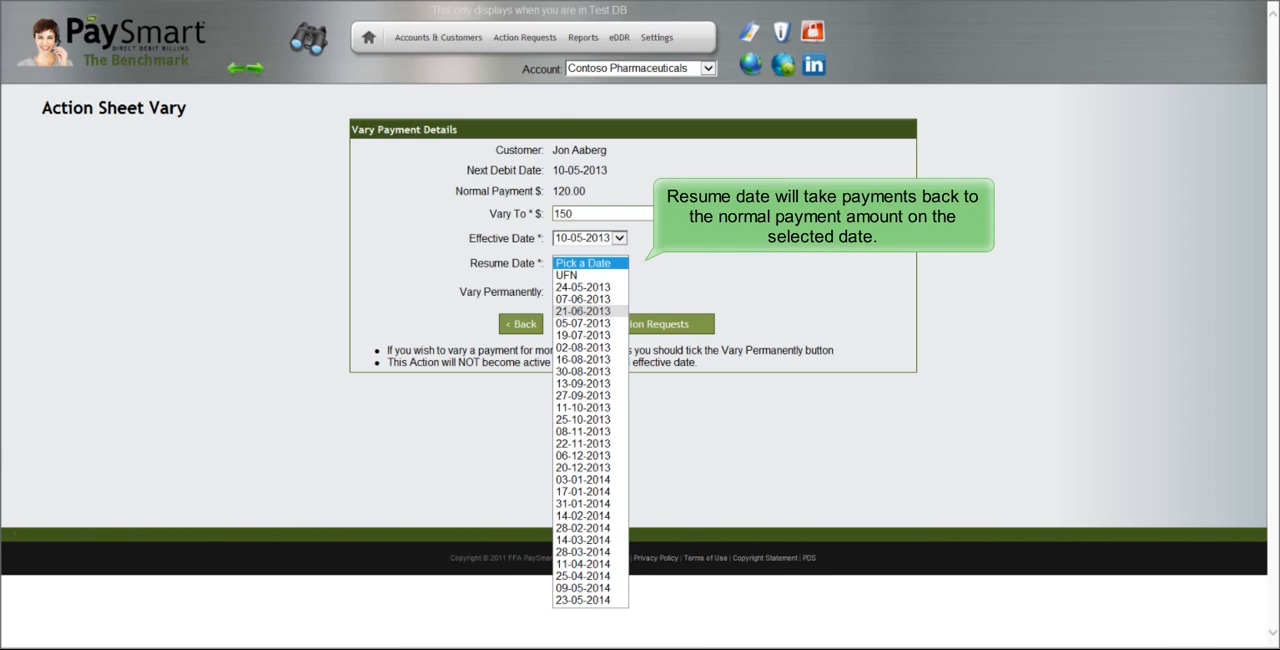
{"action": "left_click", "coordinate": [590, 311]}
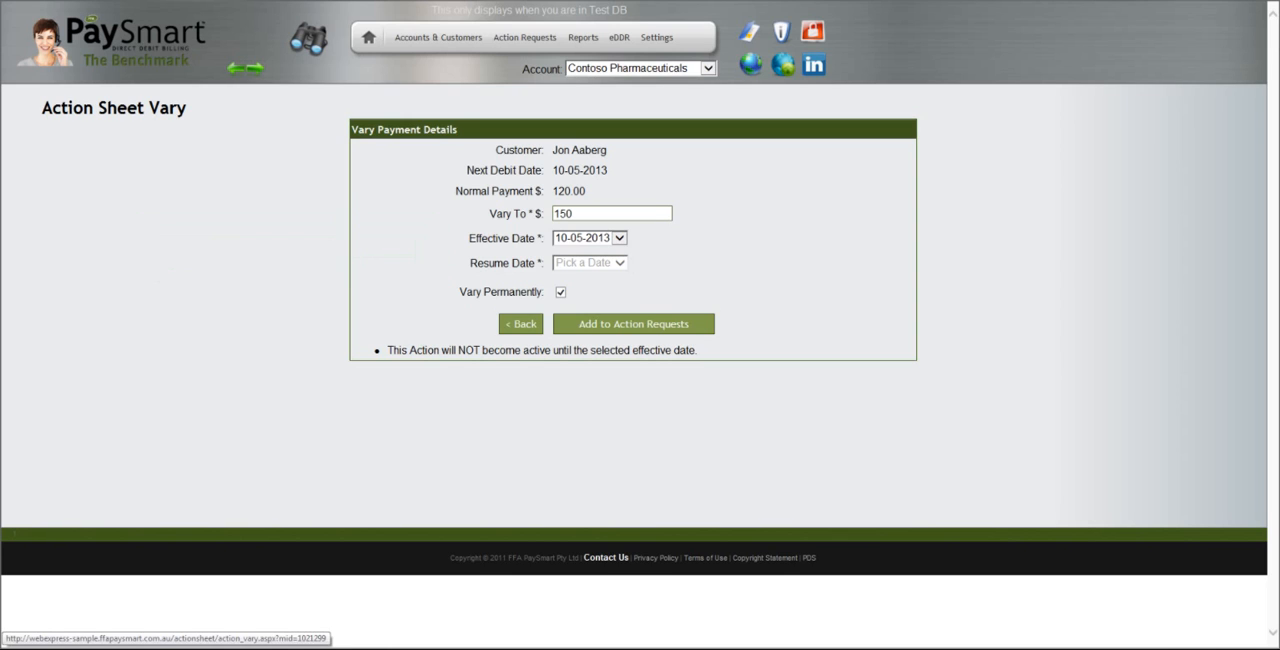
{"action": "left_click", "coordinate": [634, 324]}
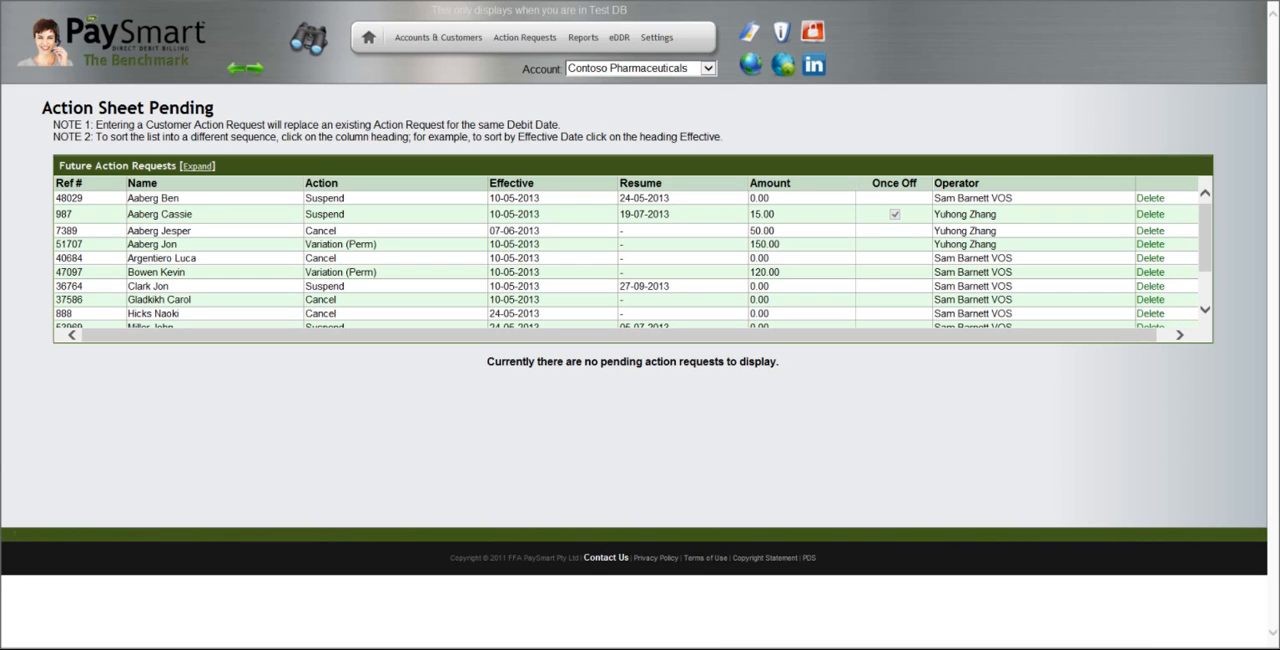
Reopen the fourth active customer in the surname A list through a new action request to review their future actions
{"action": "mouse_move", "coordinate": [524, 38]}
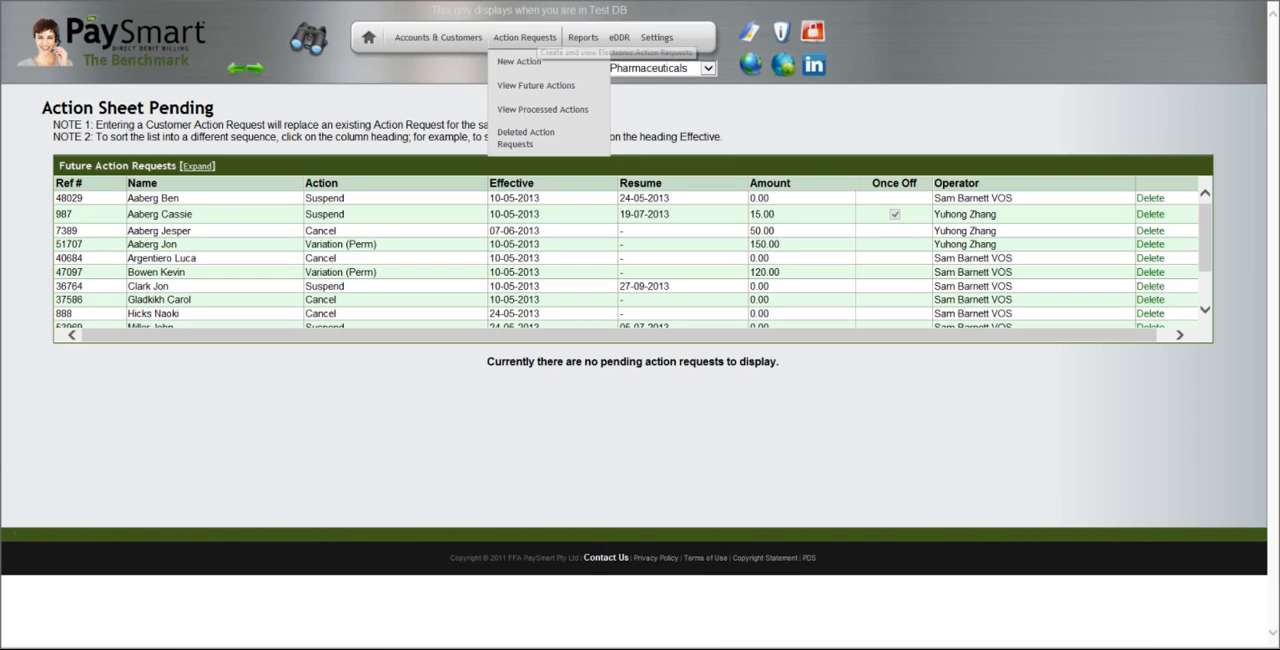
{"action": "left_click", "coordinate": [519, 62]}
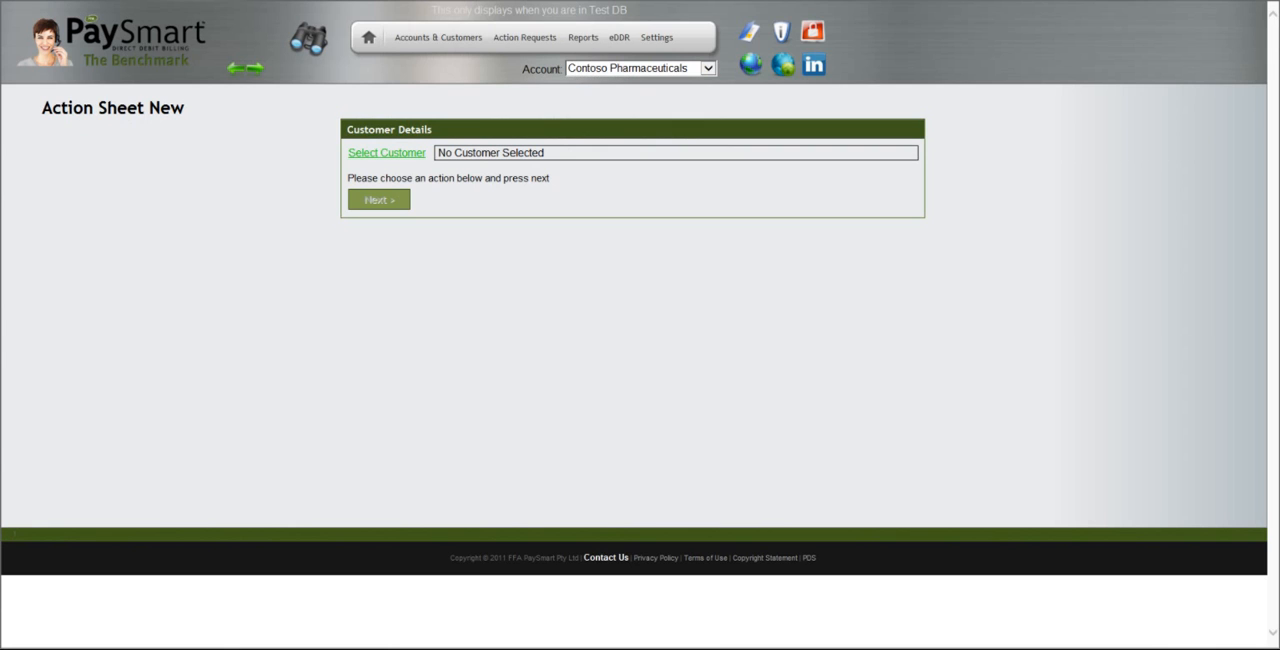
{"action": "left_click", "coordinate": [386, 152]}
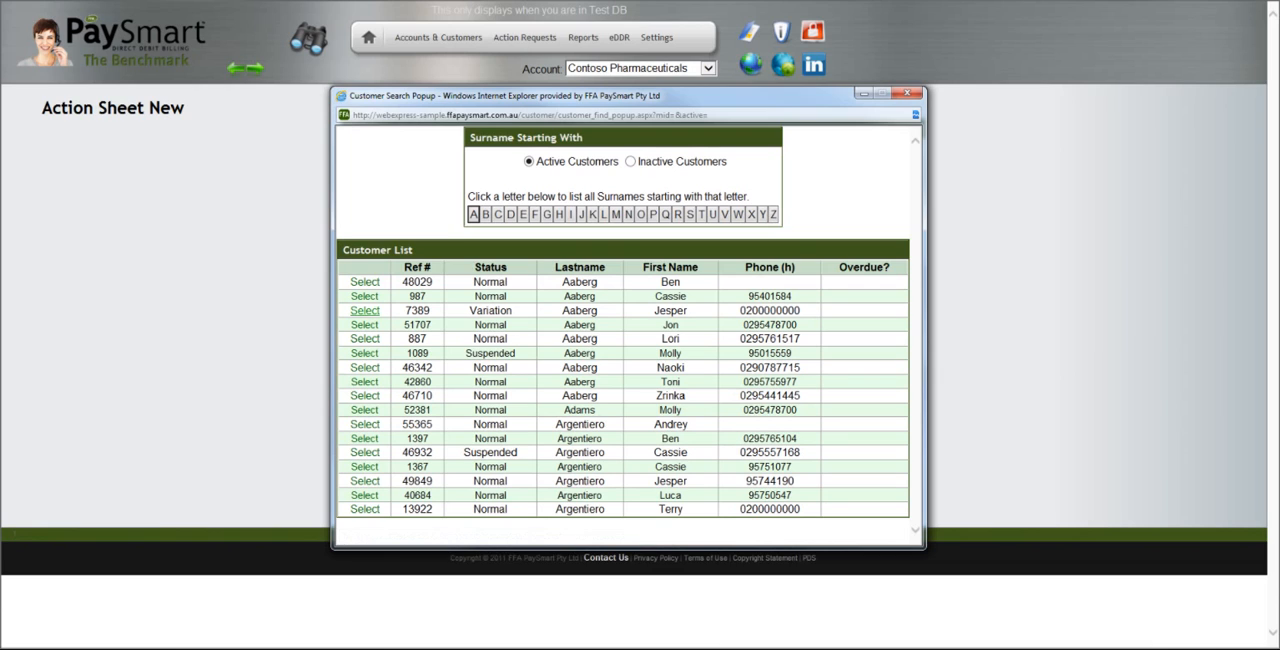
{"action": "left_click", "coordinate": [365, 324]}
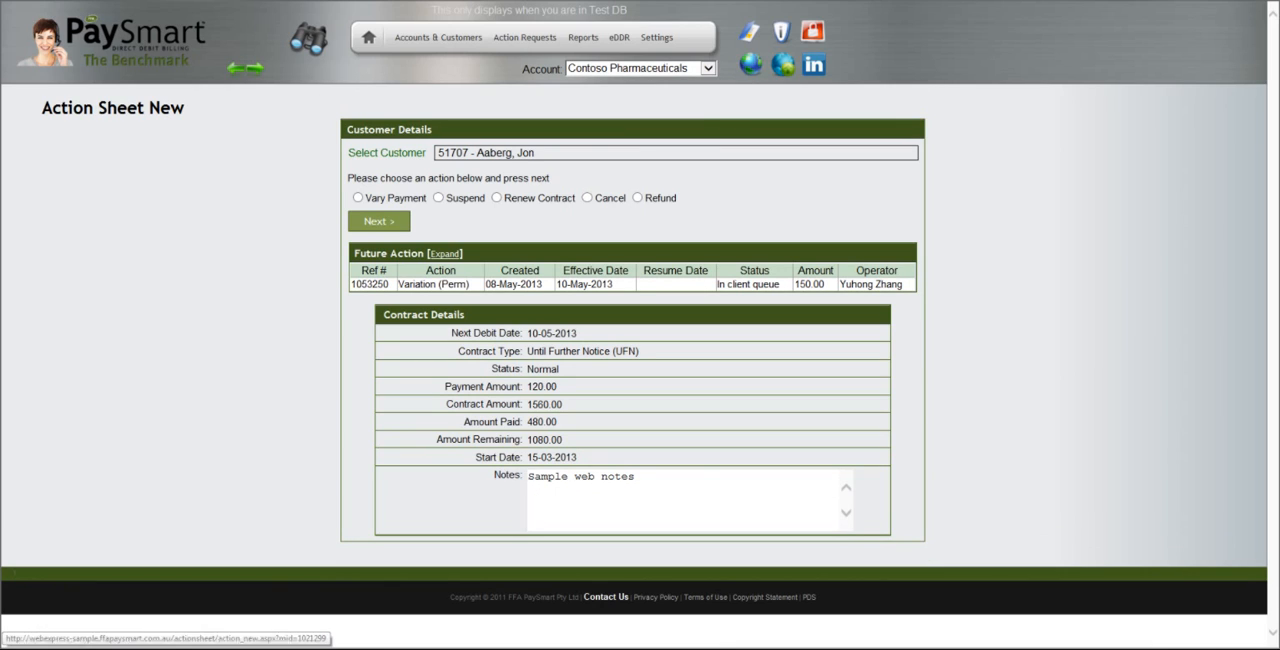
View the future action requests and delete the suspension effective 10-05-2013 that resumes on 24-05-2013
{"action": "mouse_move", "coordinate": [525, 38]}
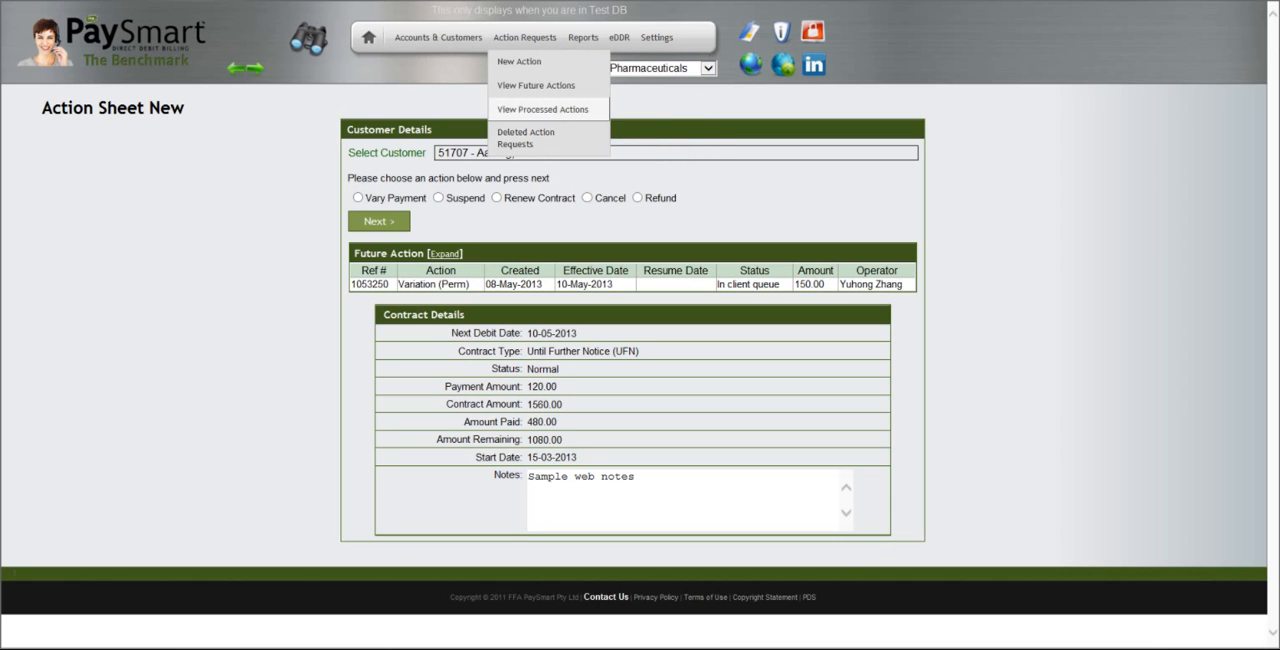
{"action": "left_click", "coordinate": [536, 86]}
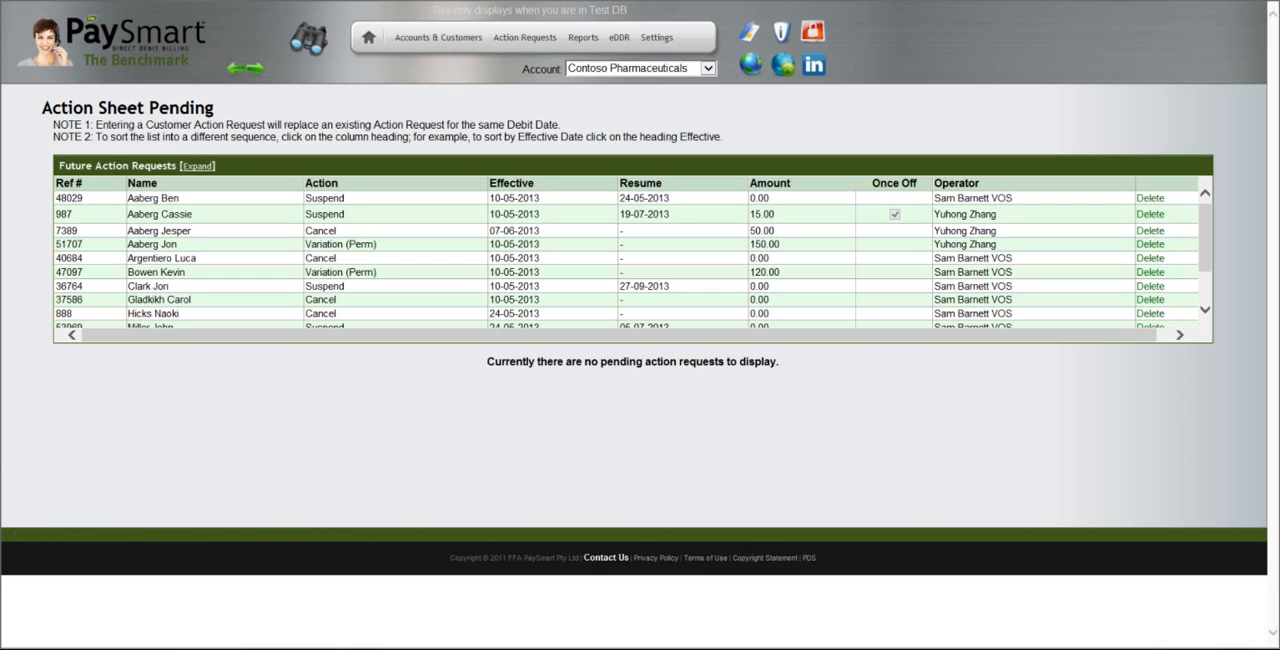
{"action": "left_click", "coordinate": [1150, 198]}
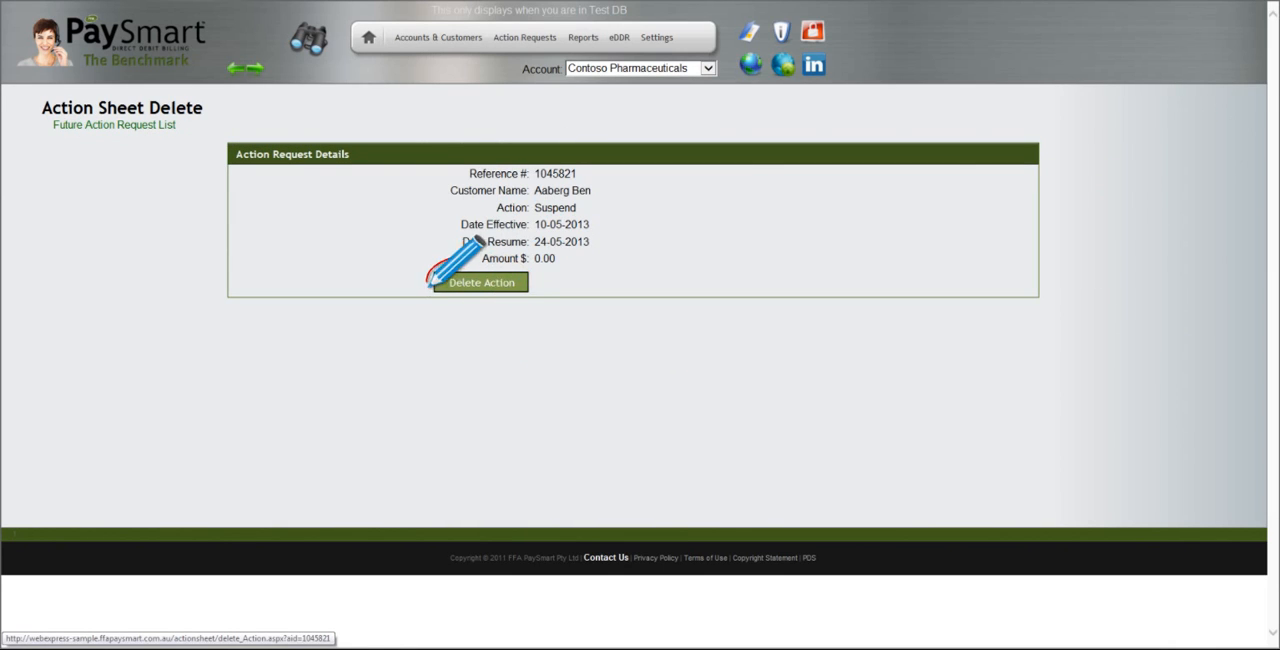
{"action": "left_click", "coordinate": [481, 282]}
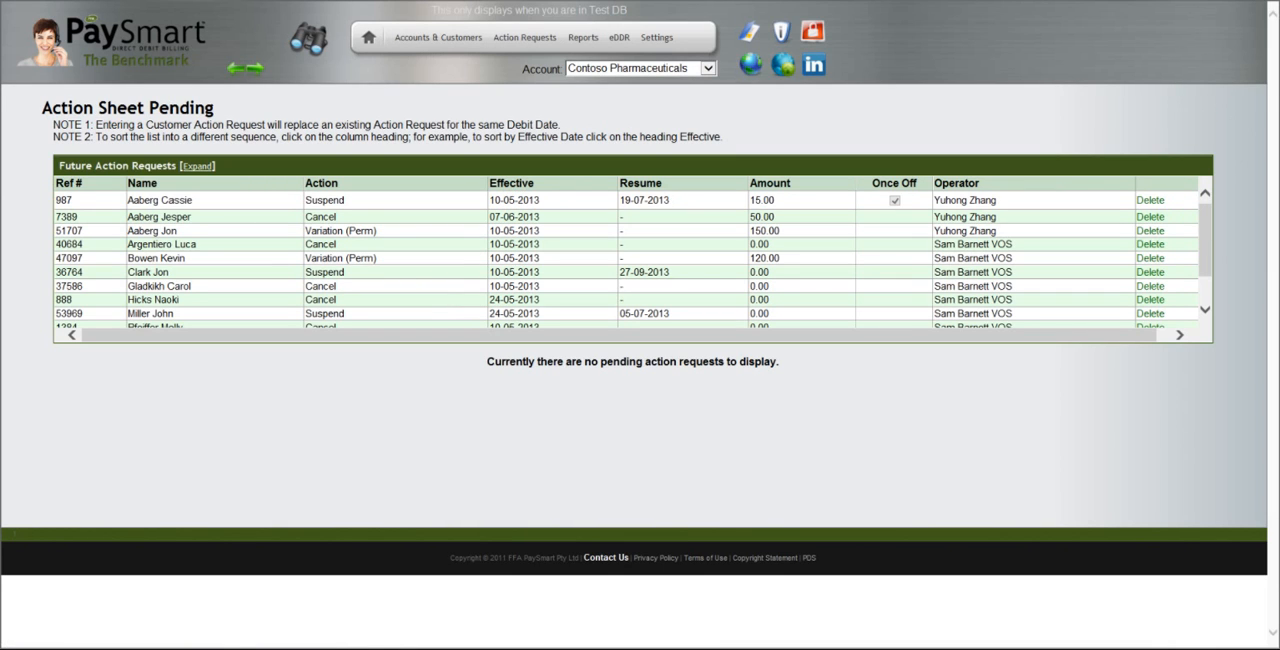